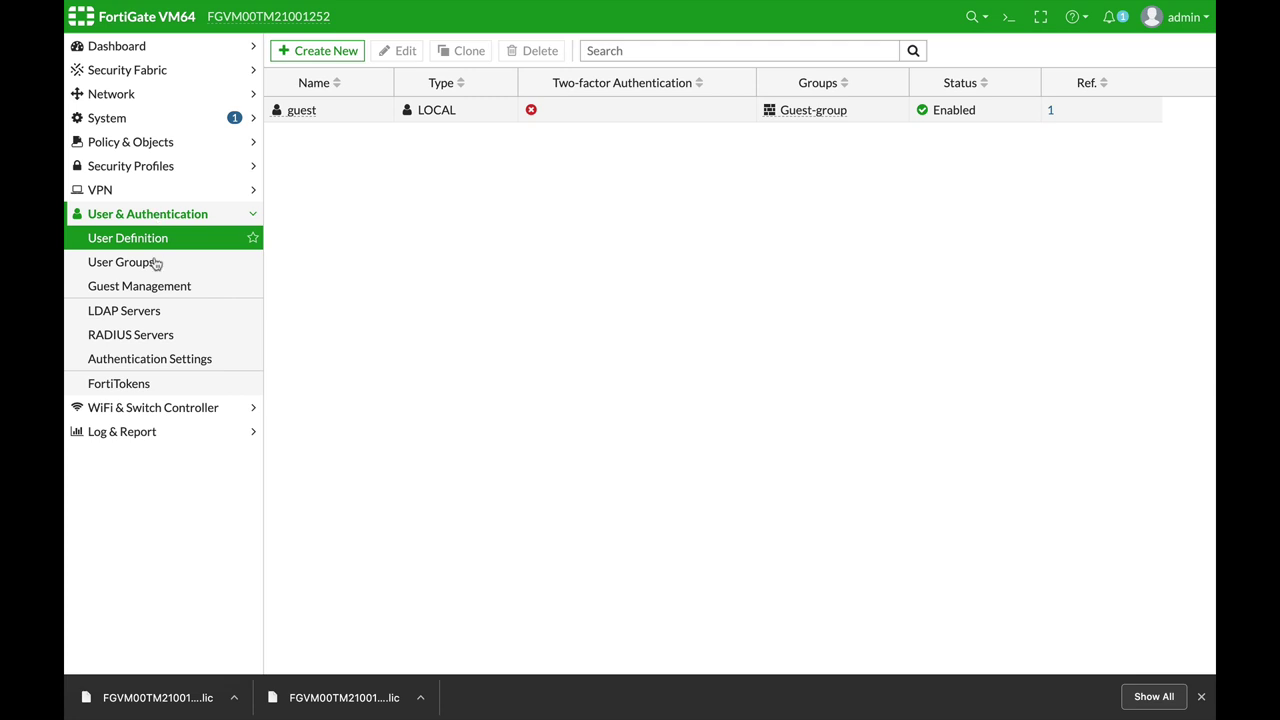
Step: Open the existing LDAP server entry My for editing
{"action": "left_click", "coordinate": [124, 311]}
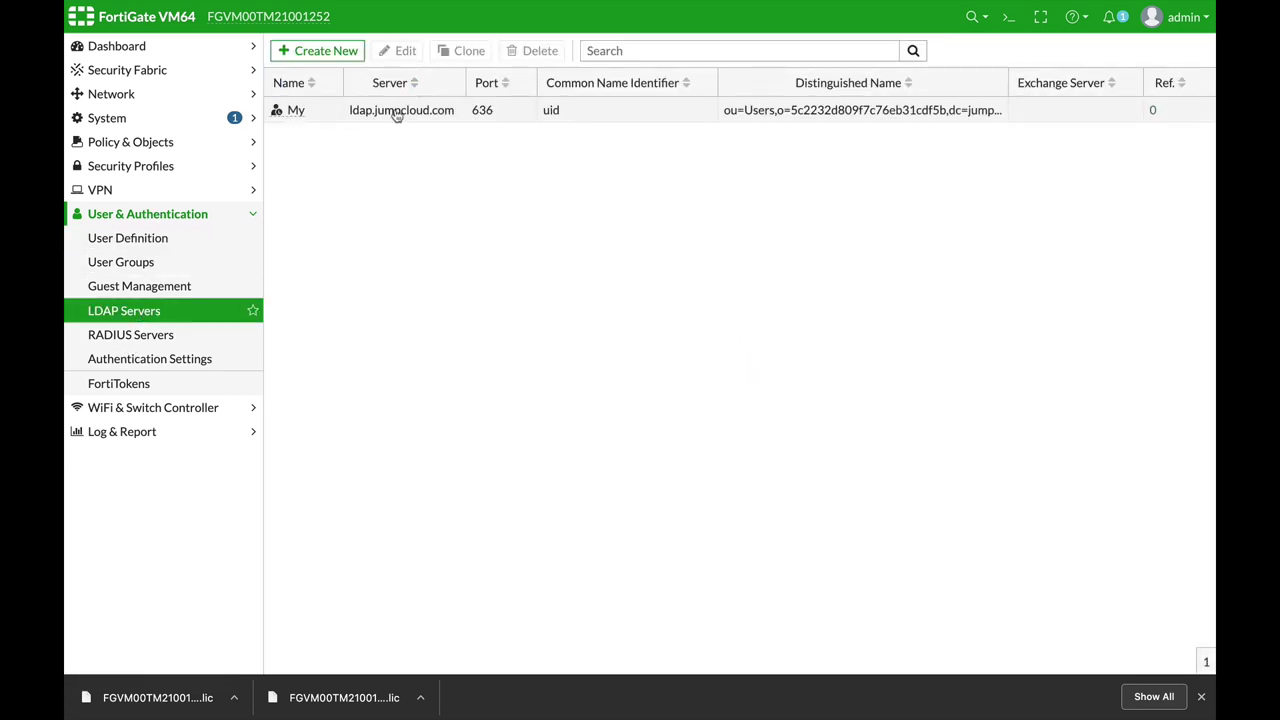
{"action": "left_click", "coordinate": [397, 114]}
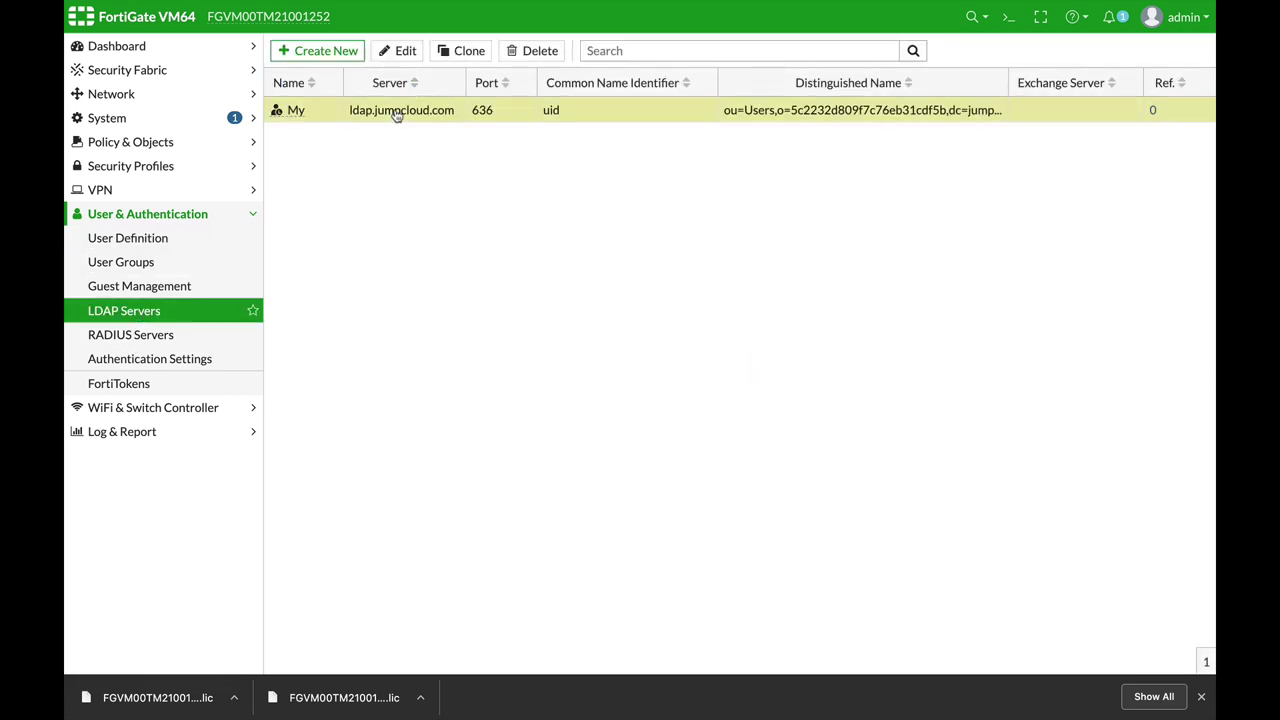
{"action": "left_click", "coordinate": [406, 51]}
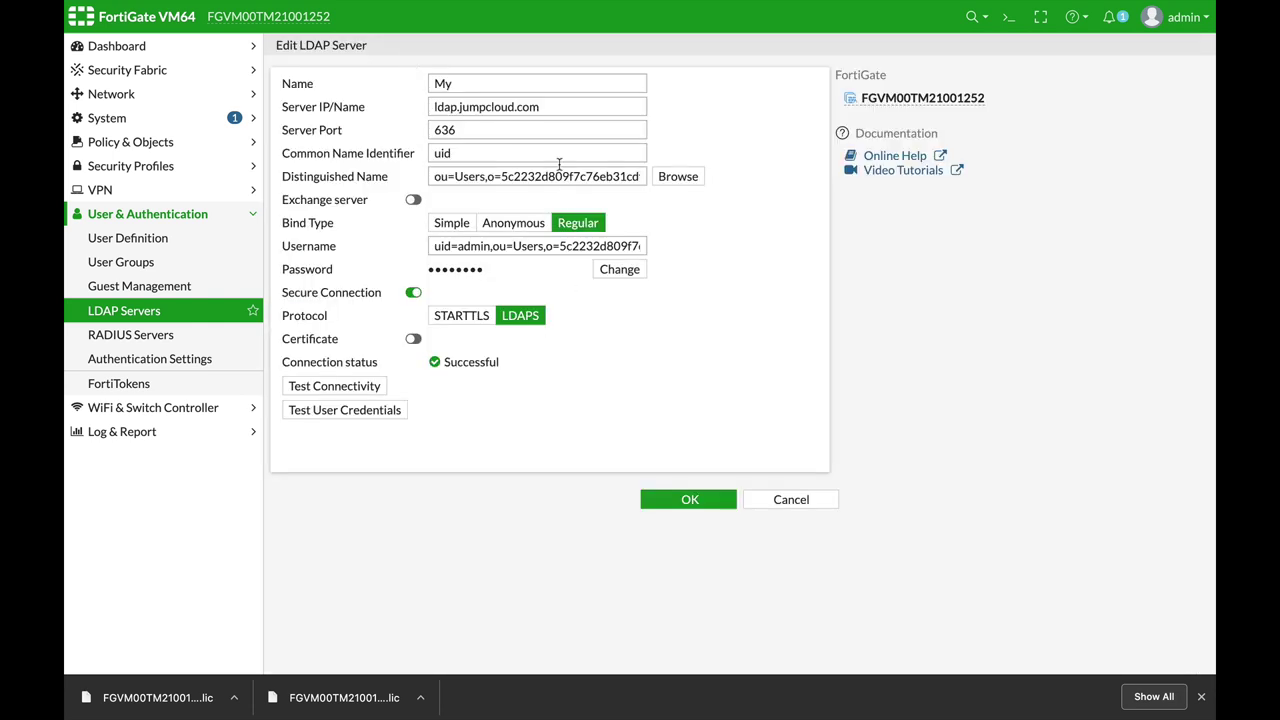
Step: Review the LDAP server's name, address, port, common name identifier, distinguished name and bind username
{"action": "left_click", "coordinate": [474, 84]}
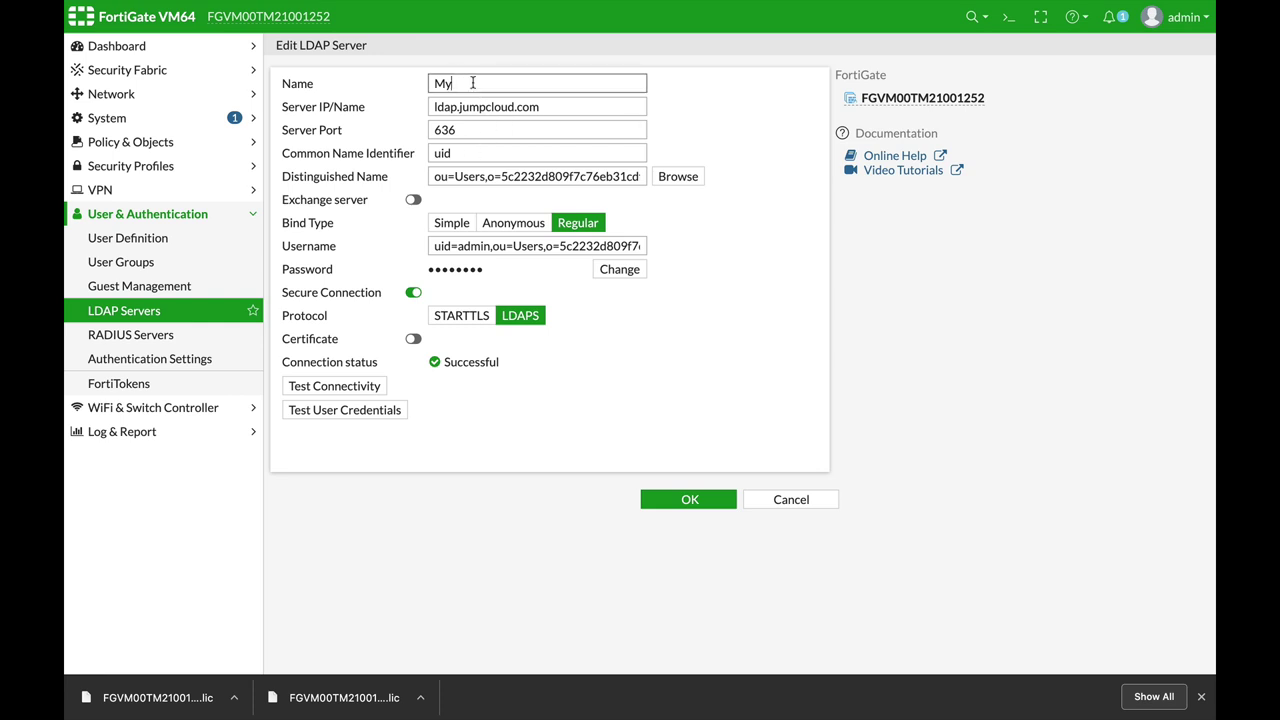
{"action": "left_click", "coordinate": [460, 111]}
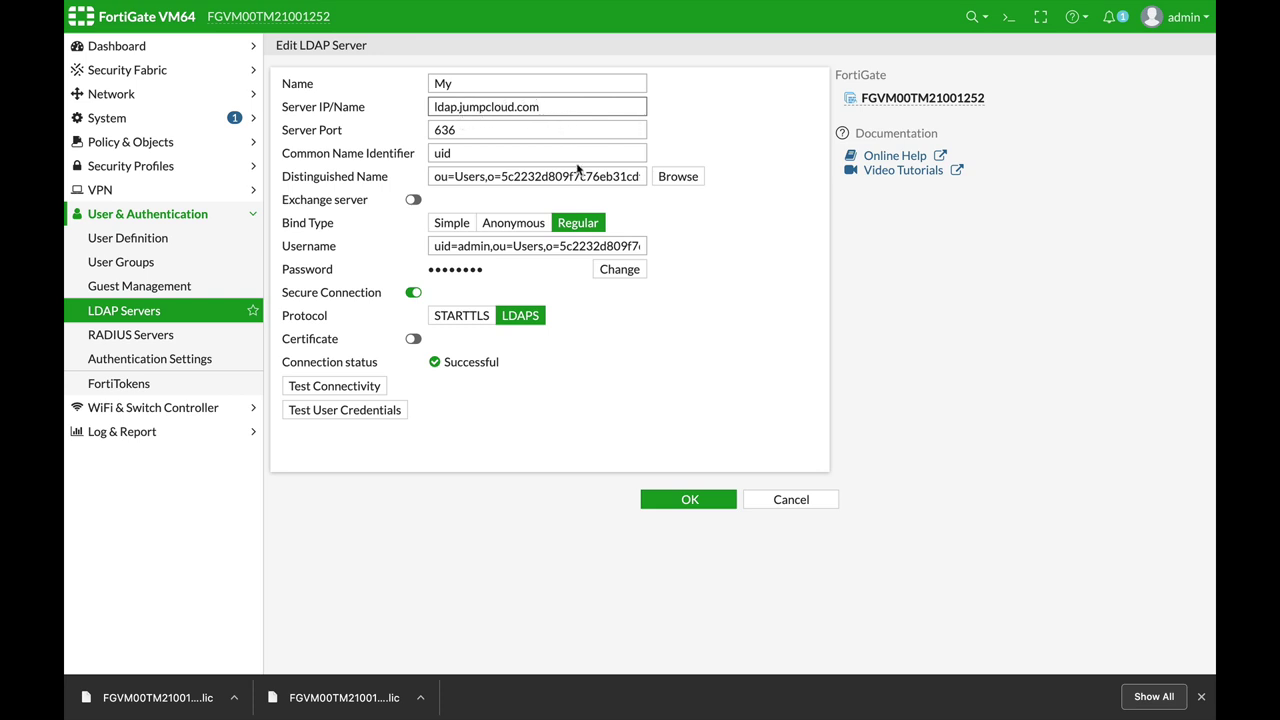
{"action": "left_click", "coordinate": [473, 130]}
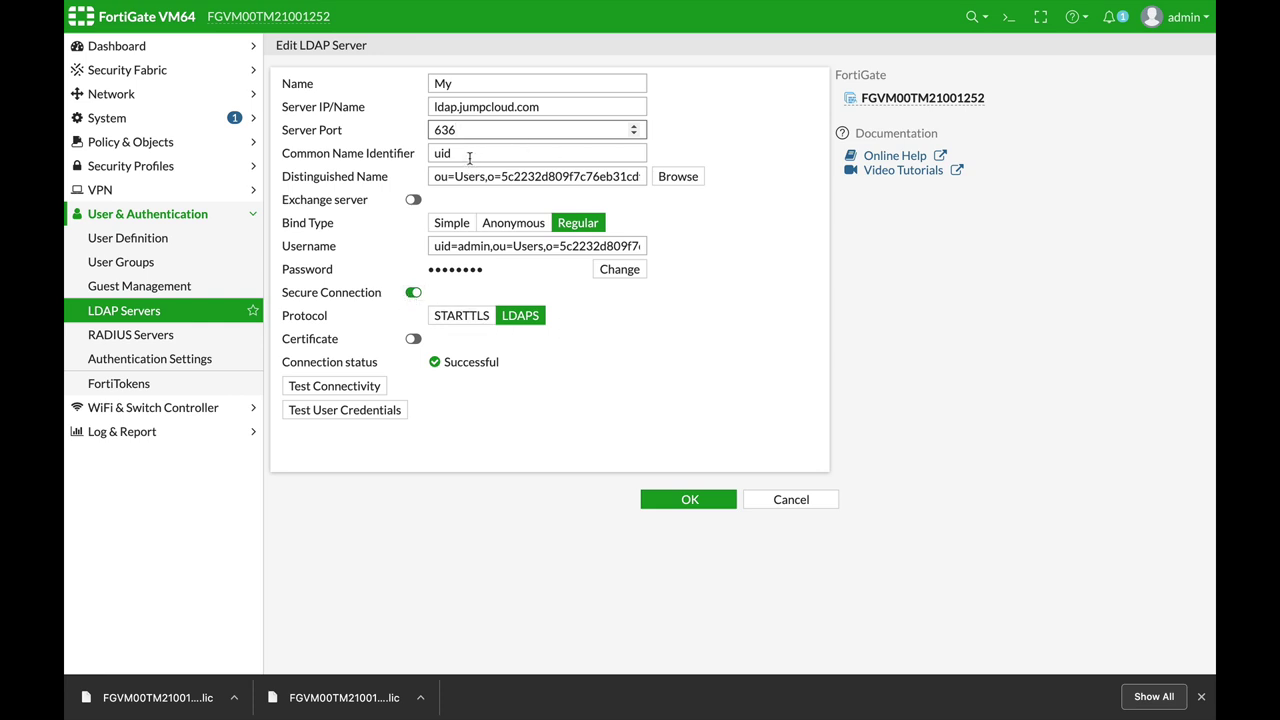
{"action": "left_click_drag", "start_coordinate": [469, 157], "coordinate": [400, 150]}
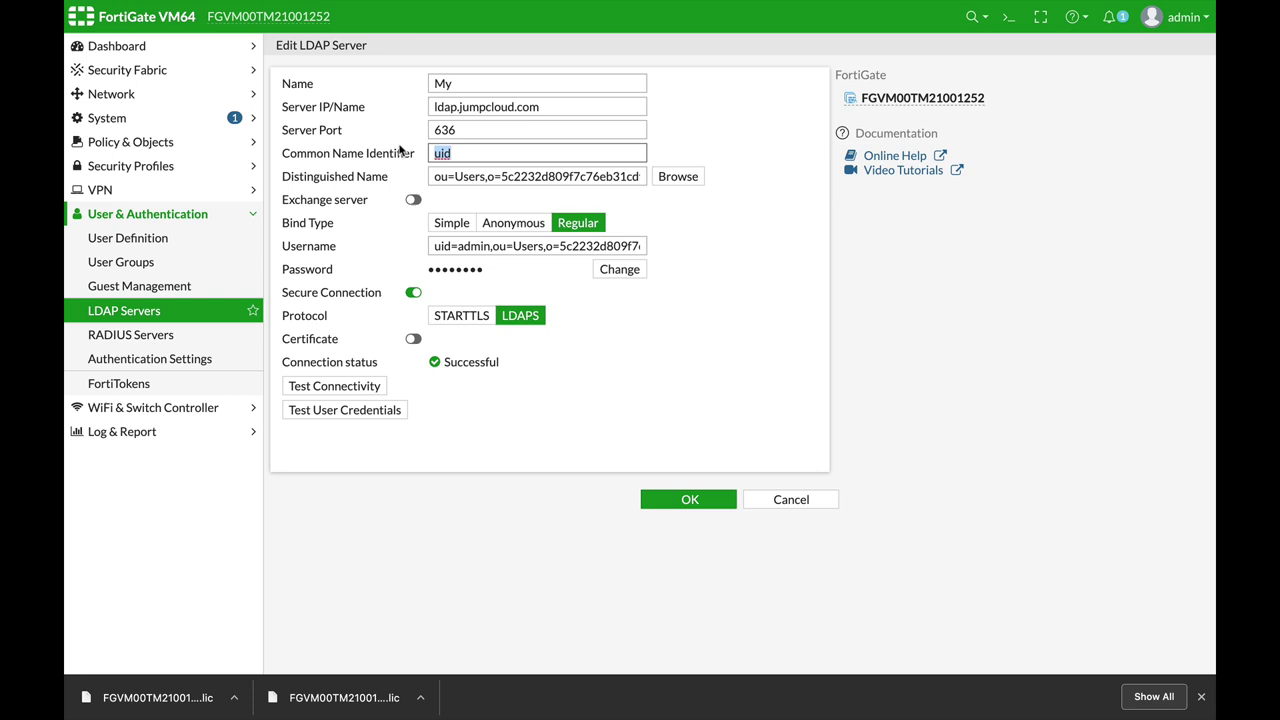
{"action": "left_click", "coordinate": [504, 176]}
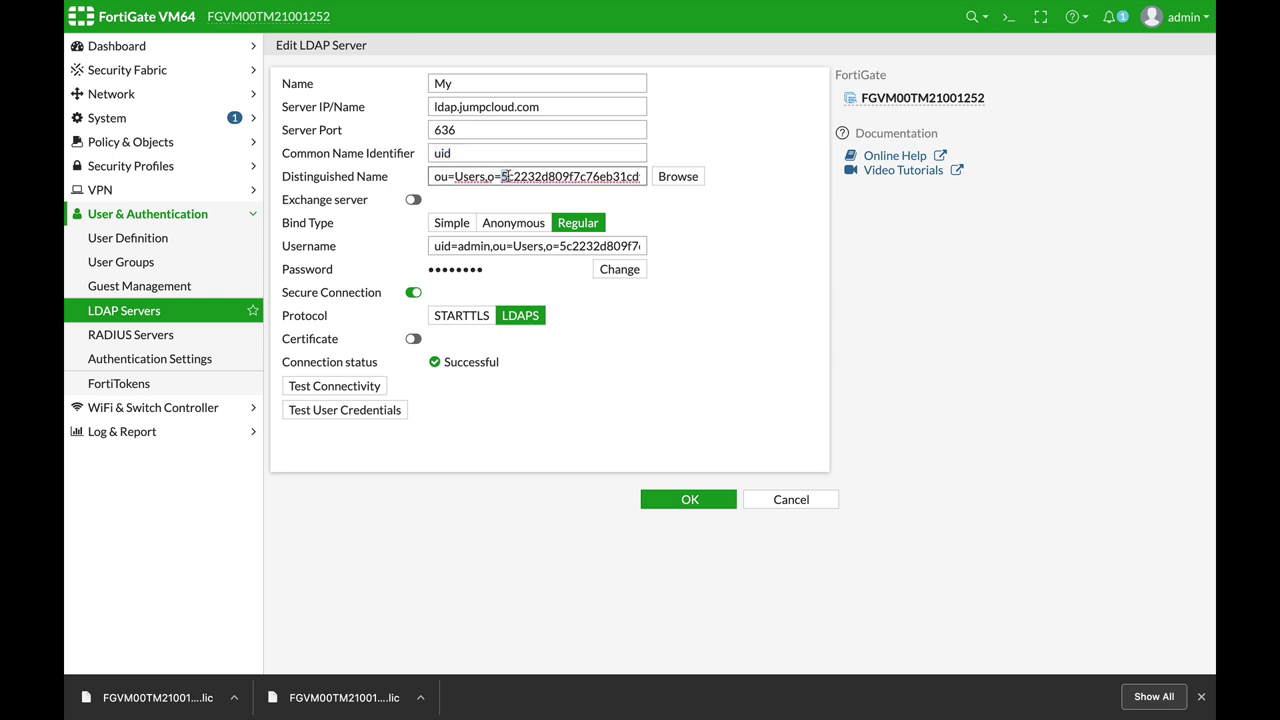
{"action": "mouse_move", "coordinate": [505, 176]}
{"action": "left_mouse_down"}
{"action": "mouse_move", "coordinate": [620, 178]}
{"action": "mouse_move", "coordinate": [538, 190]}
{"action": "mouse_move", "coordinate": [522, 176]}
{"action": "left_mouse_up"}
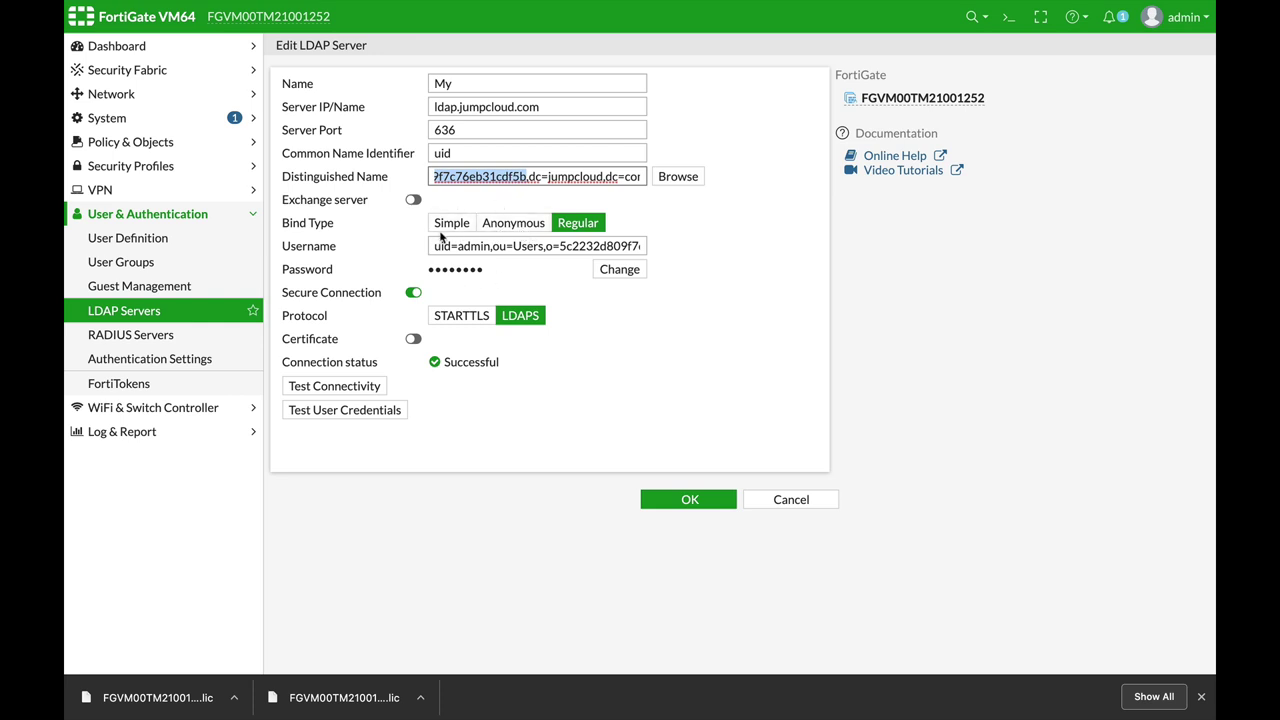
{"action": "left_click_drag", "start_coordinate": [434, 249], "coordinate": [648, 250]}
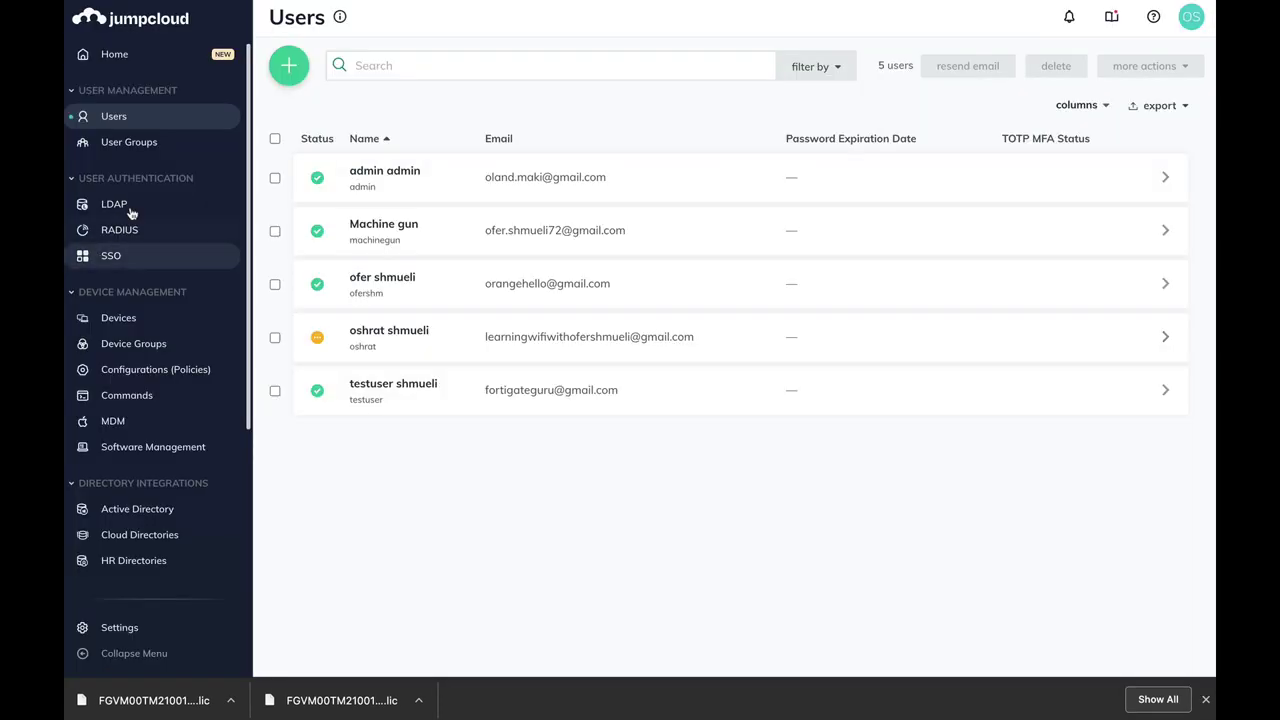
Step: Switch to JumpCloud and examine the organization ID within the Org DN of the JumpCloud LDAP directory
{"action": "left_click", "coordinate": [129, 206]}
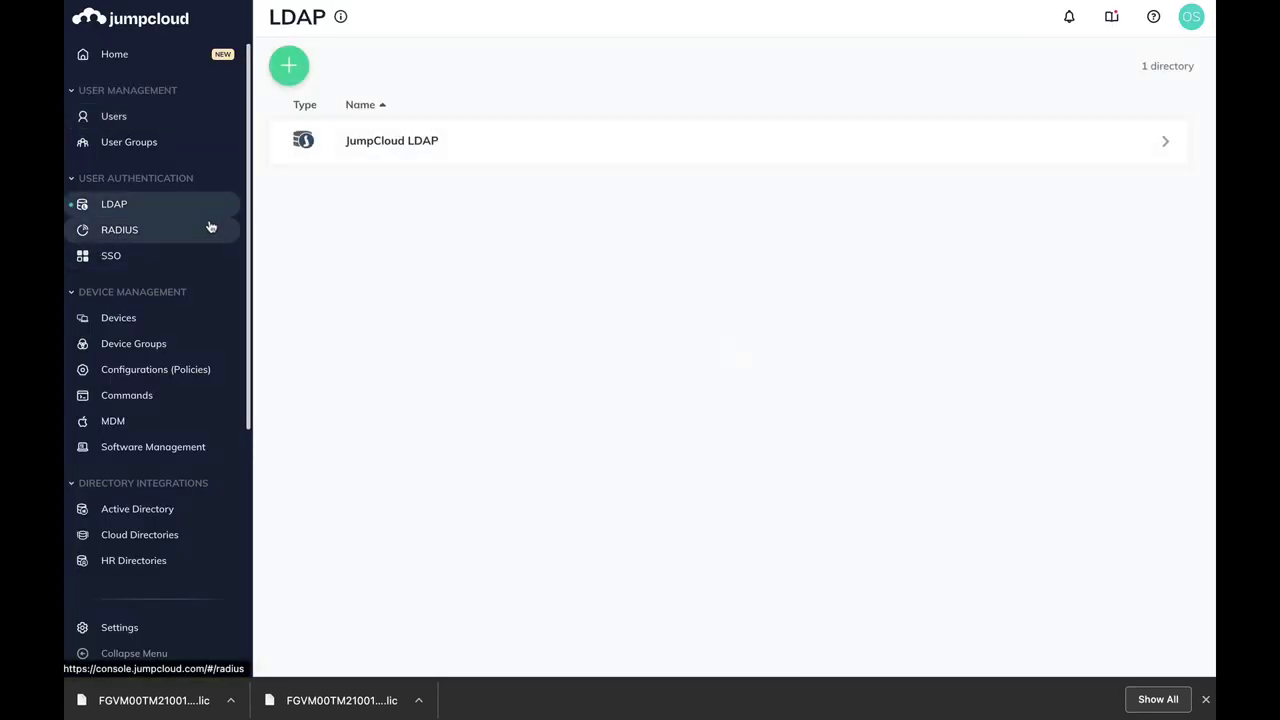
{"action": "left_click", "coordinate": [437, 142]}
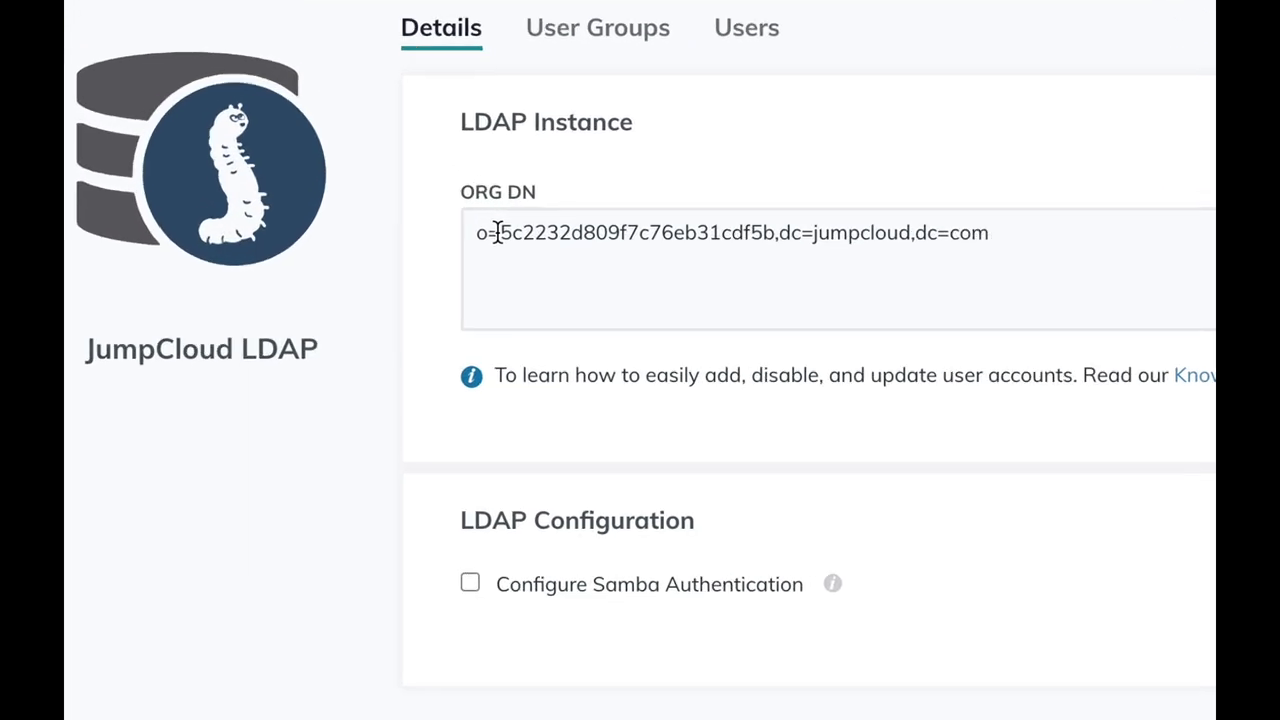
{"action": "left_click_drag", "start_coordinate": [497, 232], "coordinate": [722, 252]}
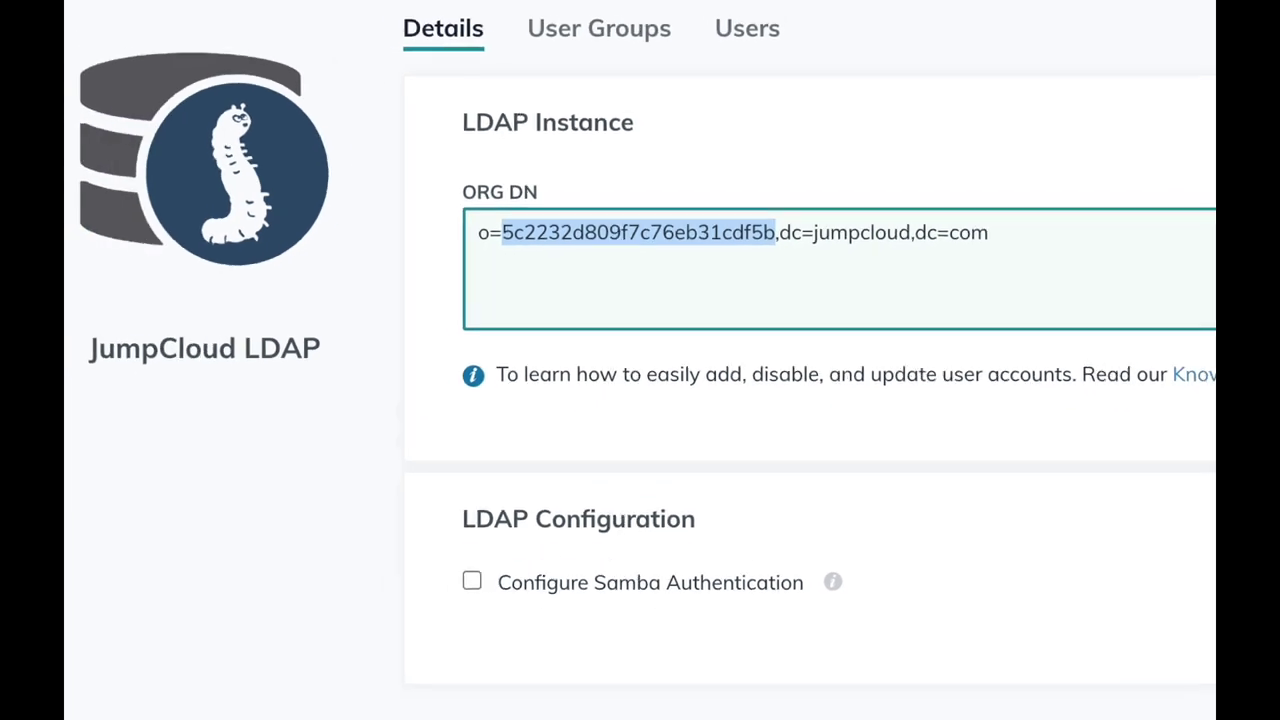
Step: Open the test user's details in the JumpCloud user list and examine the LDAP distinguished name
{"action": "left_click", "coordinate": [117, 118]}
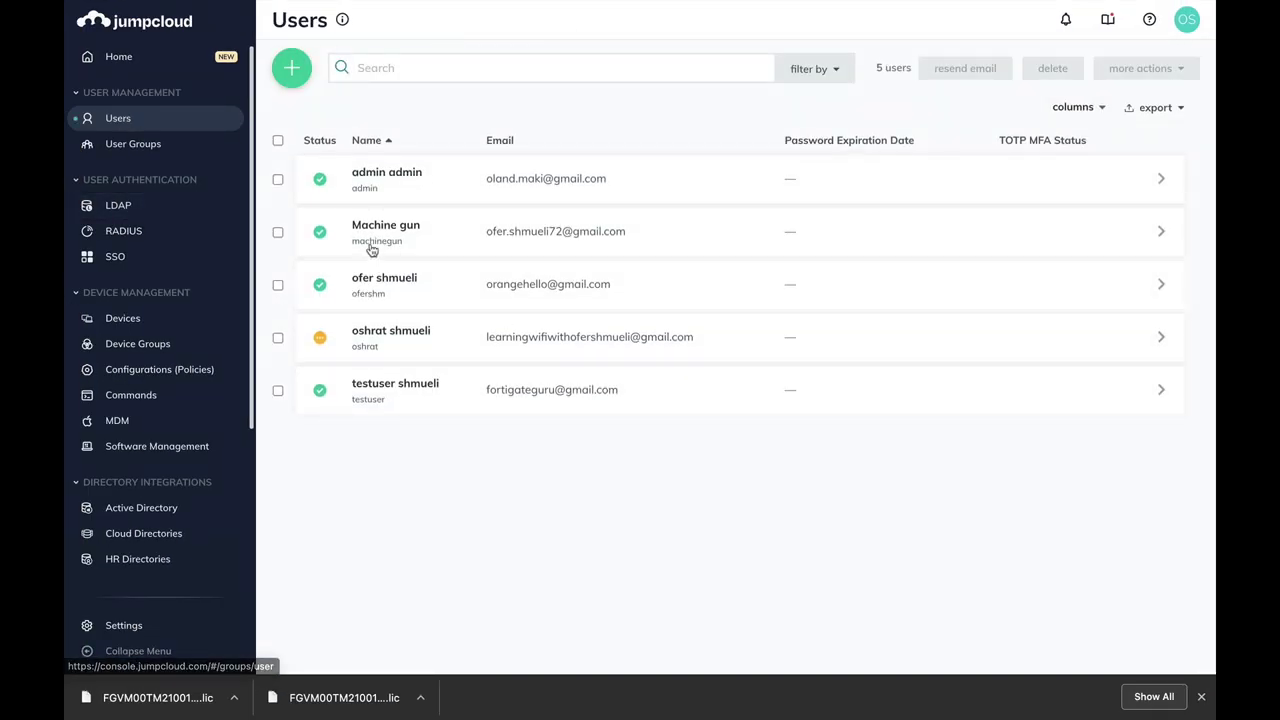
{"action": "left_click", "coordinate": [386, 385]}
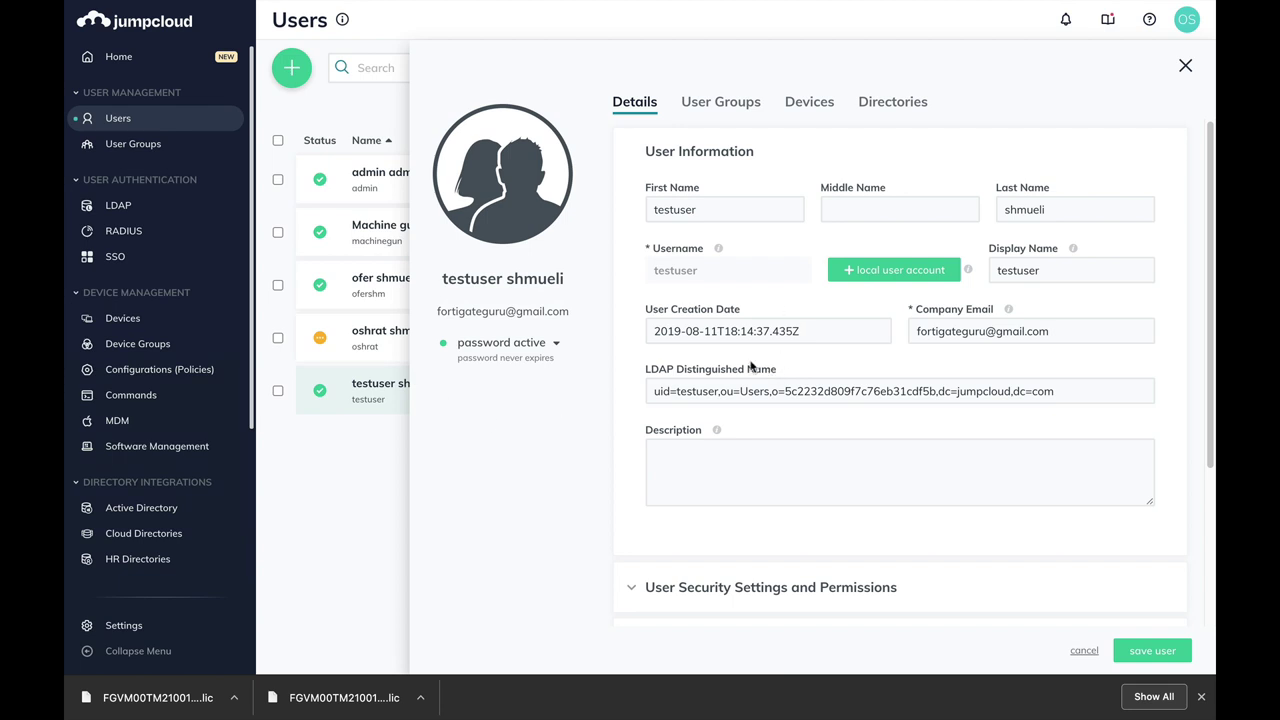
{"action": "left_click", "coordinate": [803, 391]}
{"action": "left_click_drag", "start_coordinate": [1075, 392], "coordinate": [700, 383]}
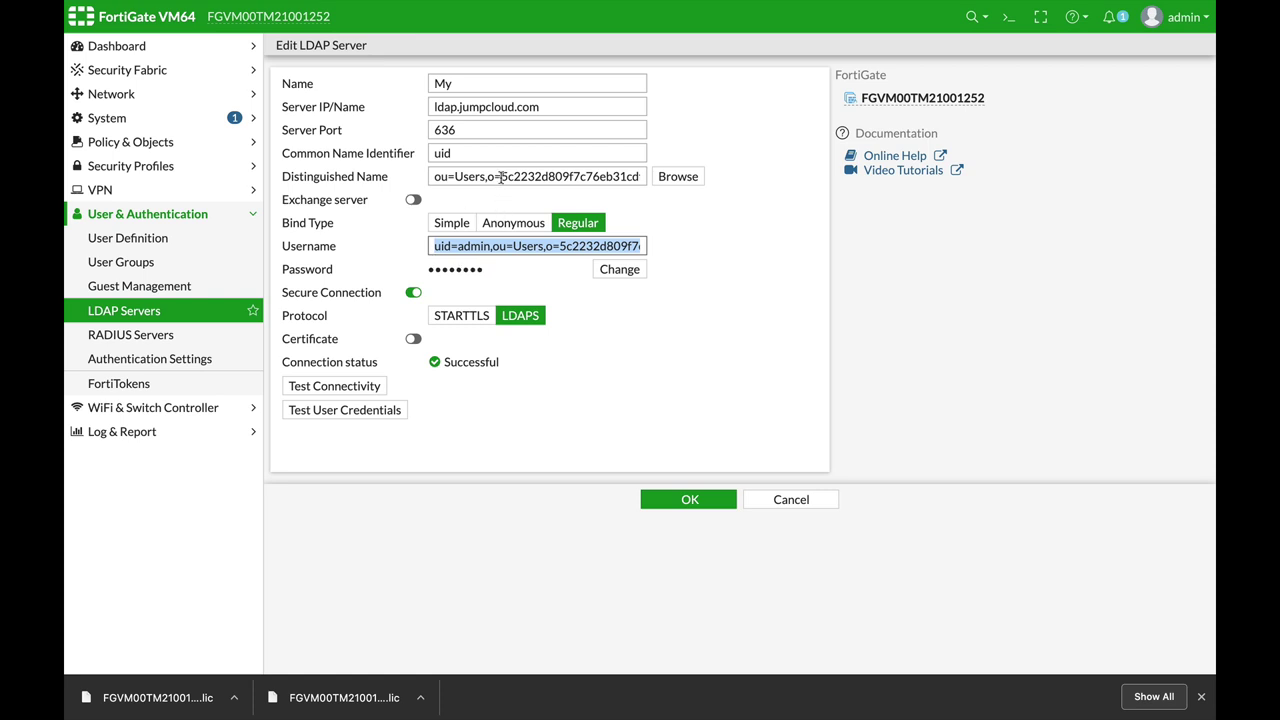
Step: Switch back to FortiGate, recheck the distinguished name, then test the LDAP server's connectivity and save the entry
{"action": "left_click_drag", "start_coordinate": [501, 177], "coordinate": [540, 177]}
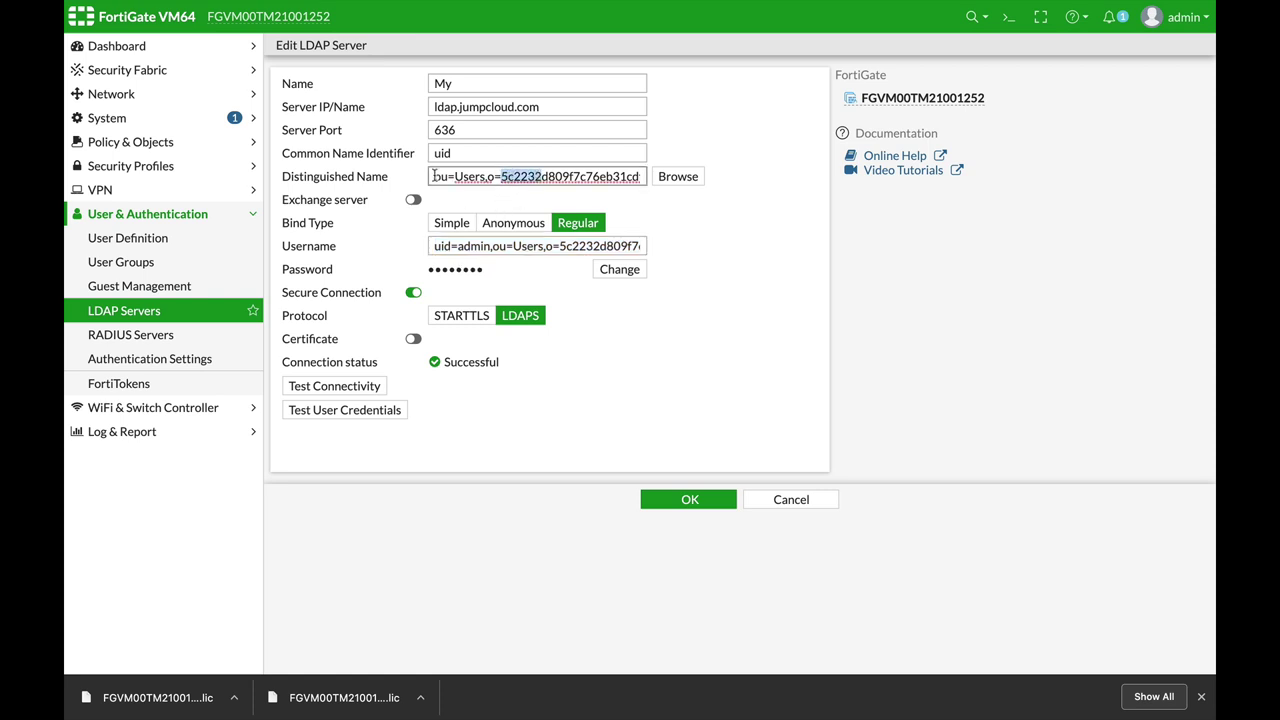
{"action": "left_click_drag", "start_coordinate": [433, 176], "coordinate": [519, 170]}
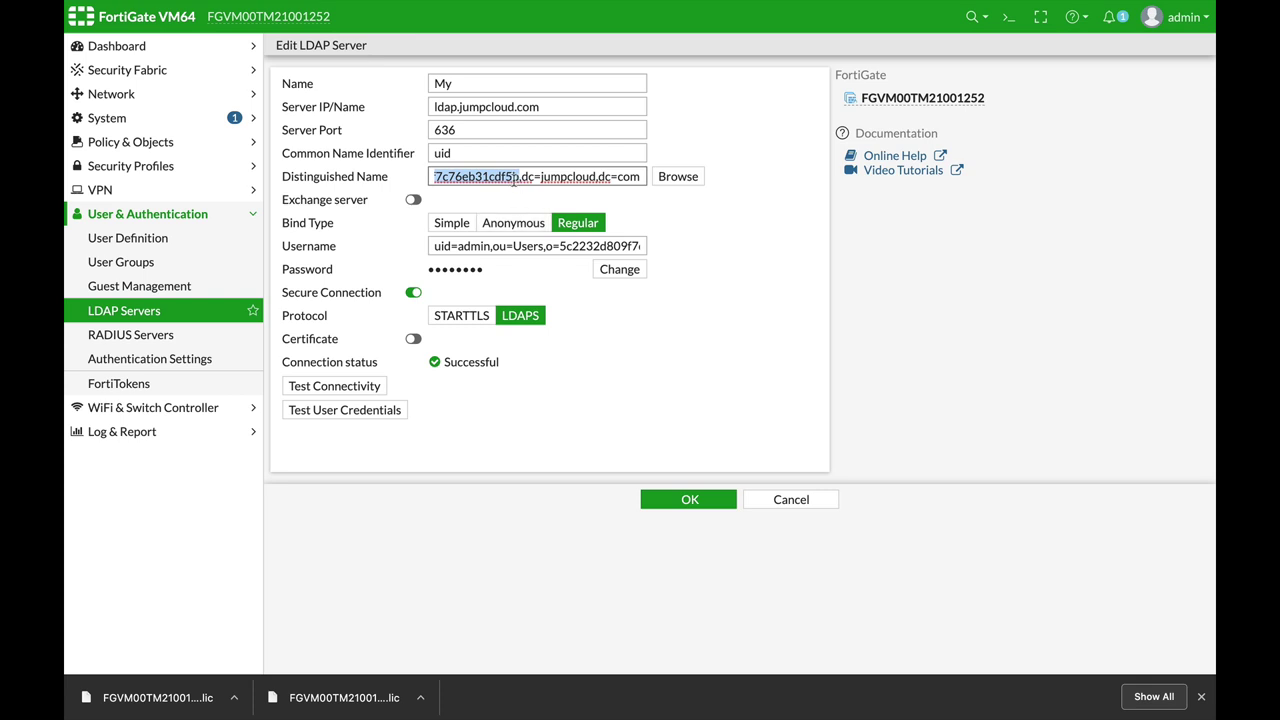
{"action": "left_click", "coordinate": [373, 395]}
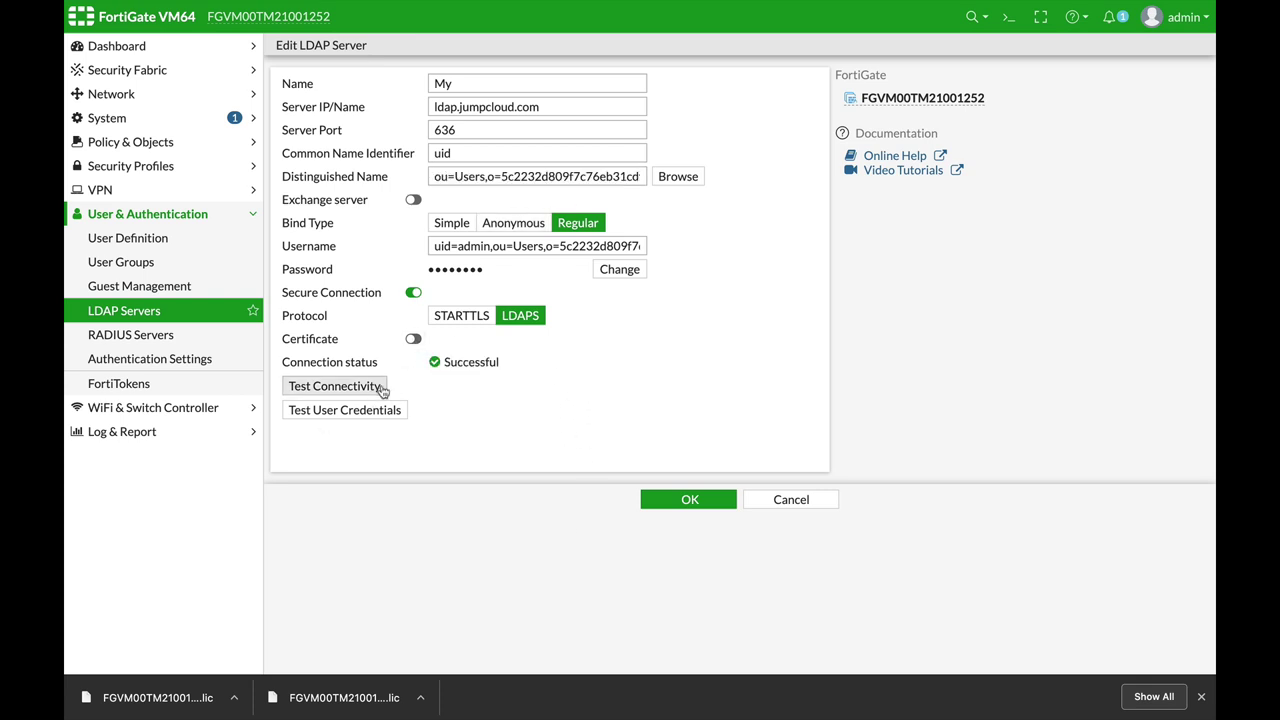
{"action": "left_click", "coordinate": [689, 505]}
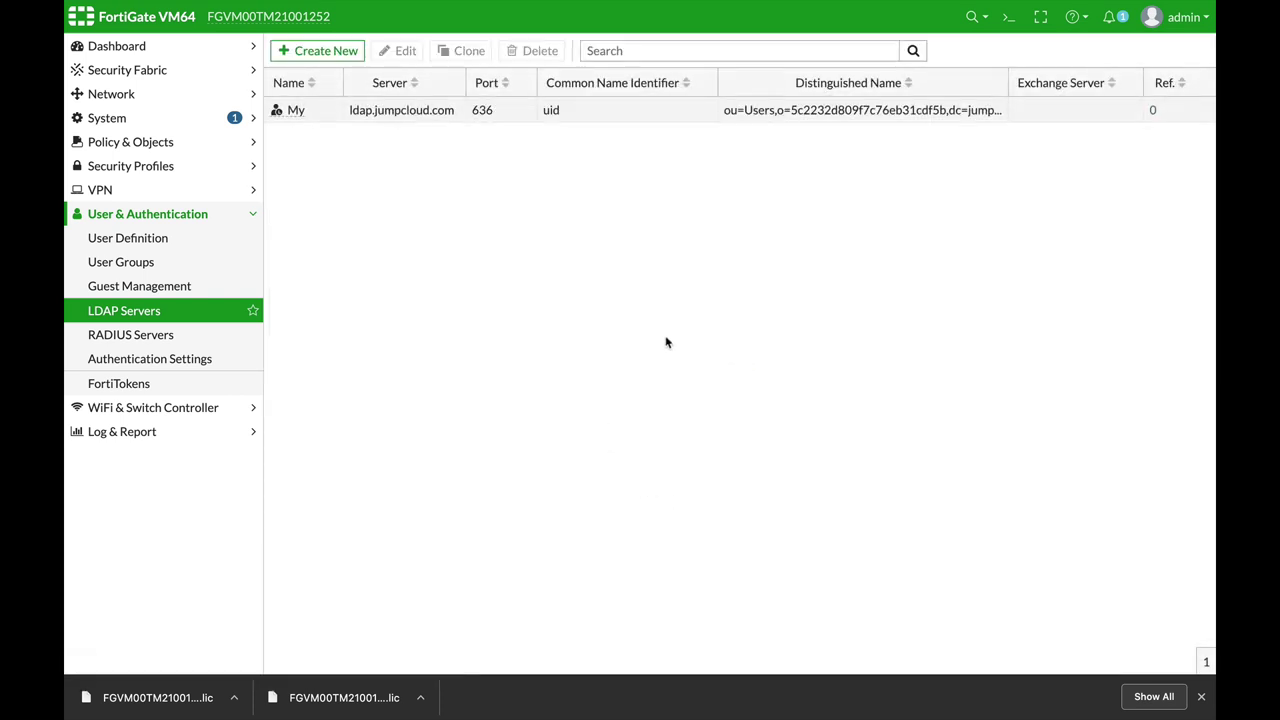
Step: Start a new user group of type Firewall named admins1
{"action": "left_click", "coordinate": [135, 260]}
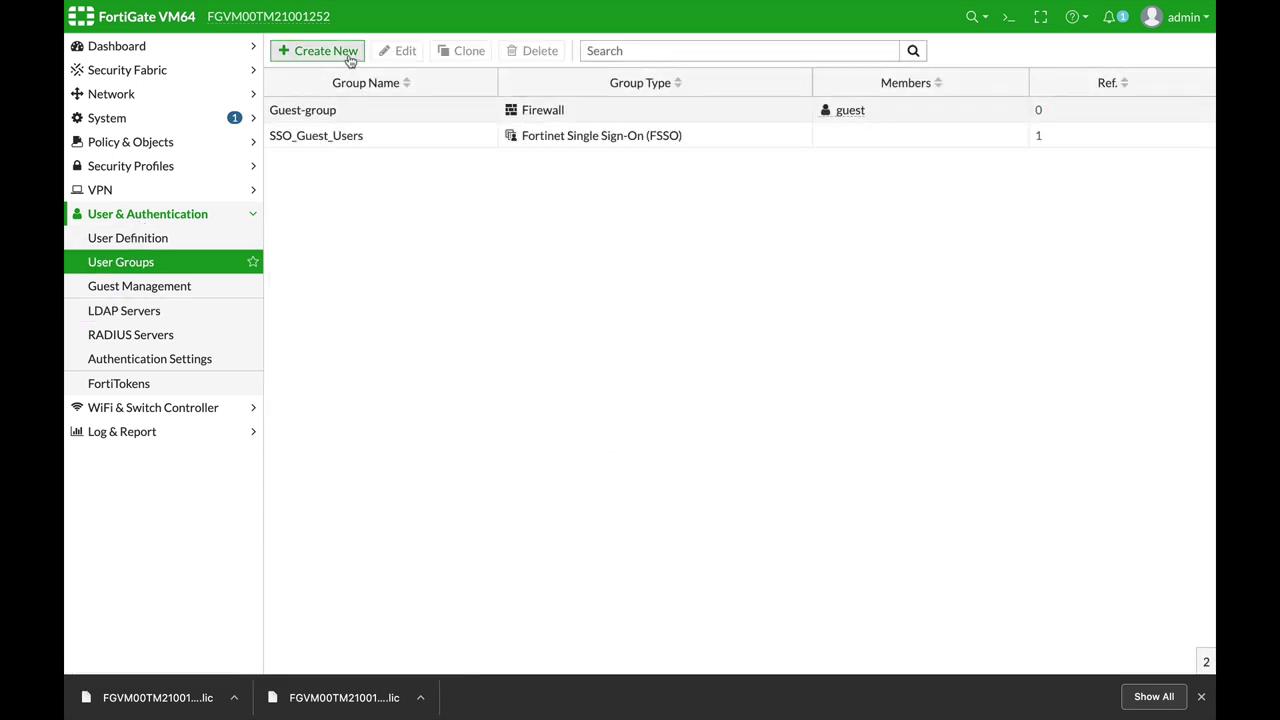
{"action": "left_click", "coordinate": [346, 51]}
{"action": "left_click", "coordinate": [368, 82]}
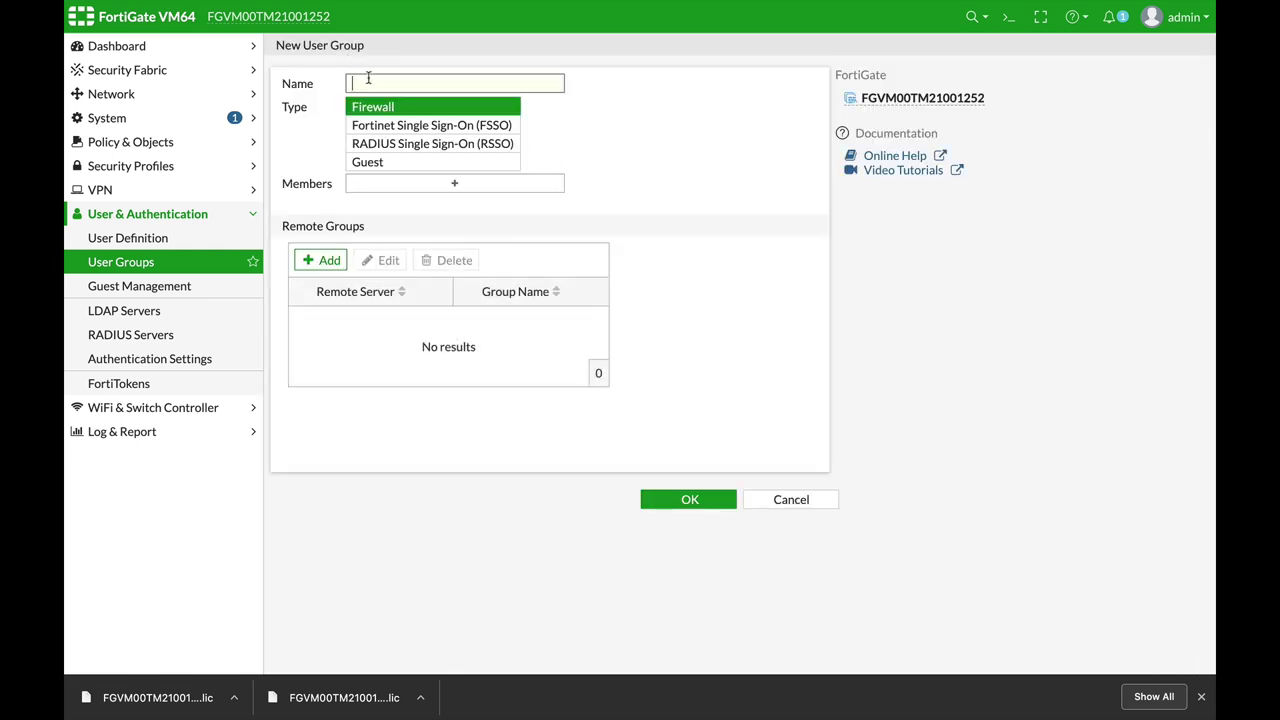
{"action": "type", "text": "admins1"}
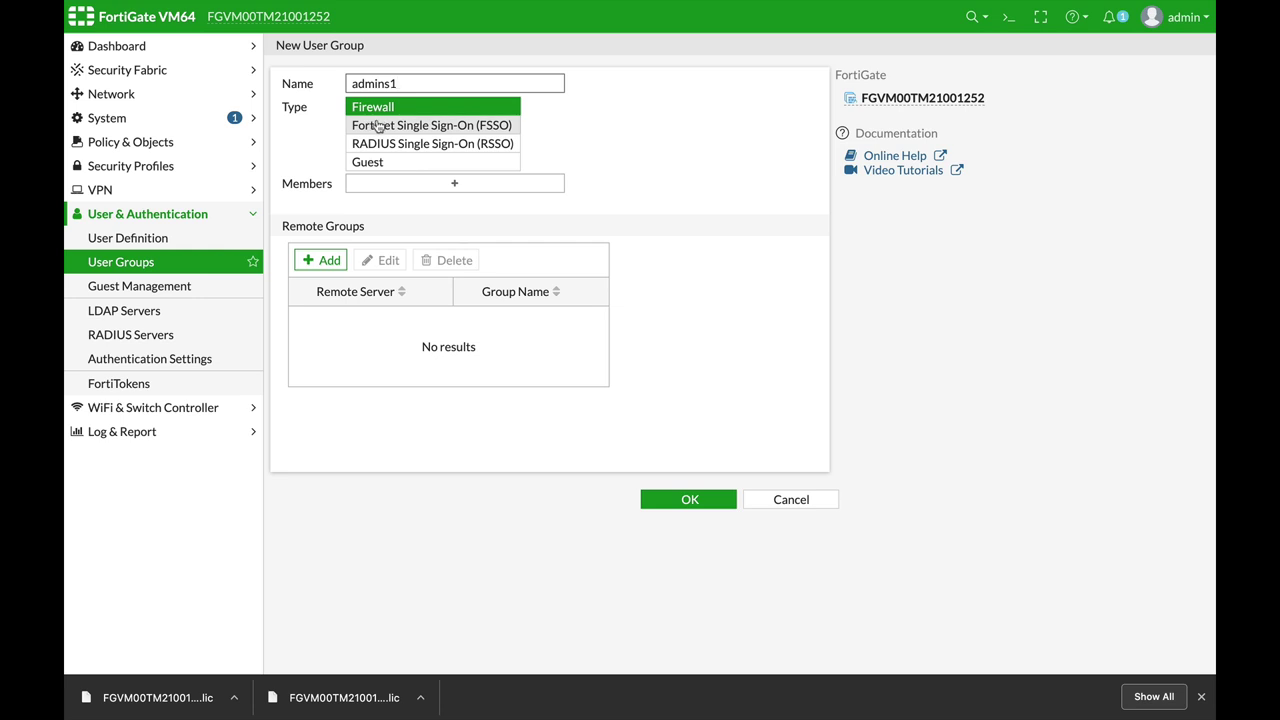
Step: Add the admins group from remote server My as the group's remote group and save the user group
{"action": "left_click", "coordinate": [324, 261]}
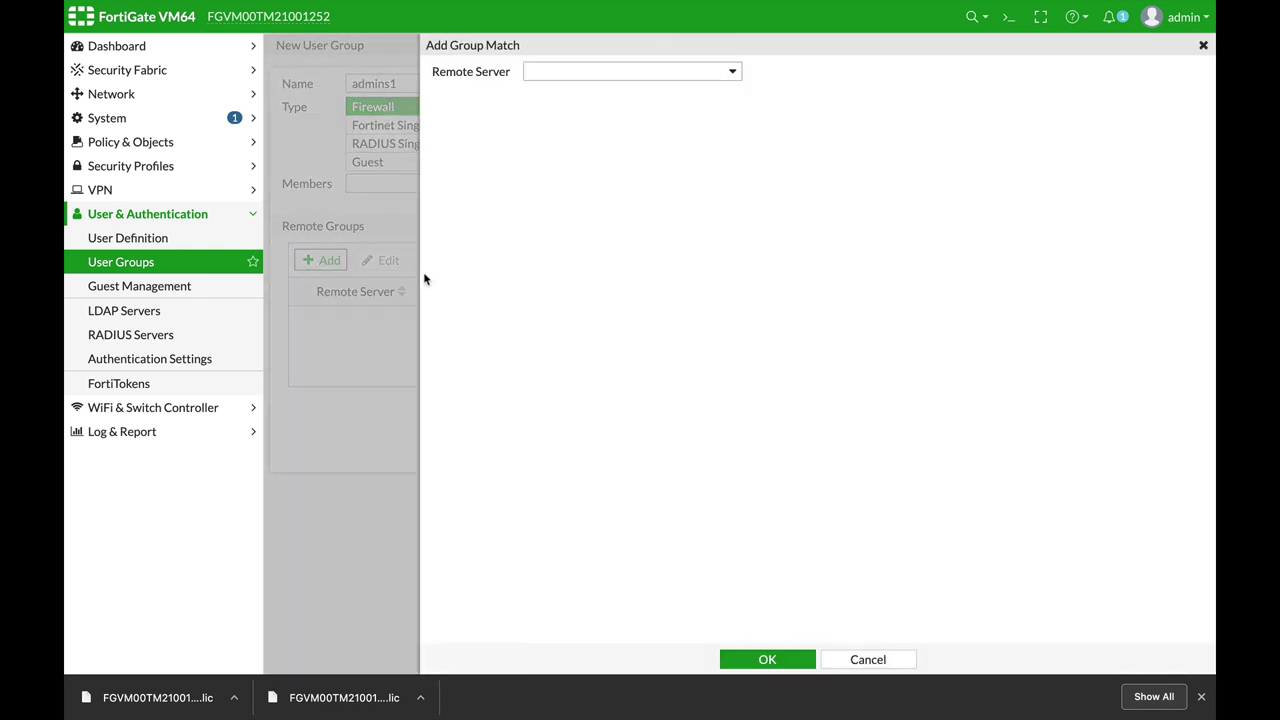
{"action": "left_click", "coordinate": [574, 72]}
{"action": "left_click", "coordinate": [566, 139]}
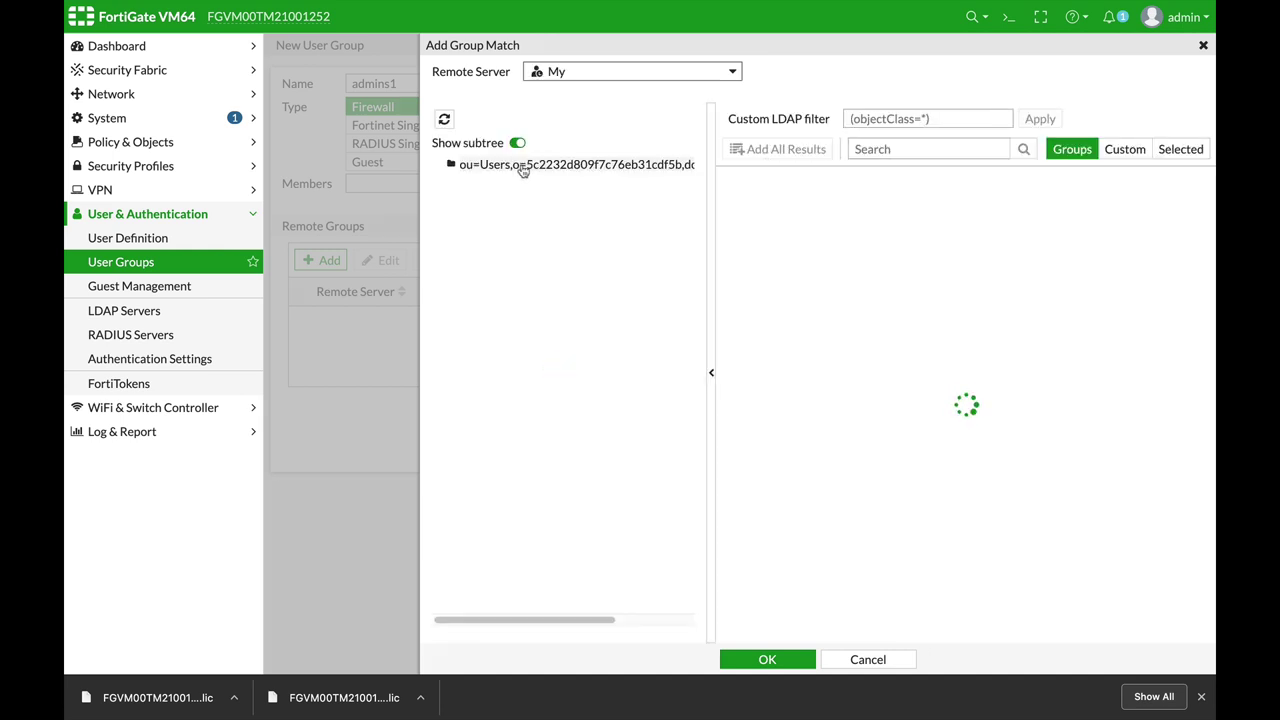
{"action": "left_click", "coordinate": [752, 208]}
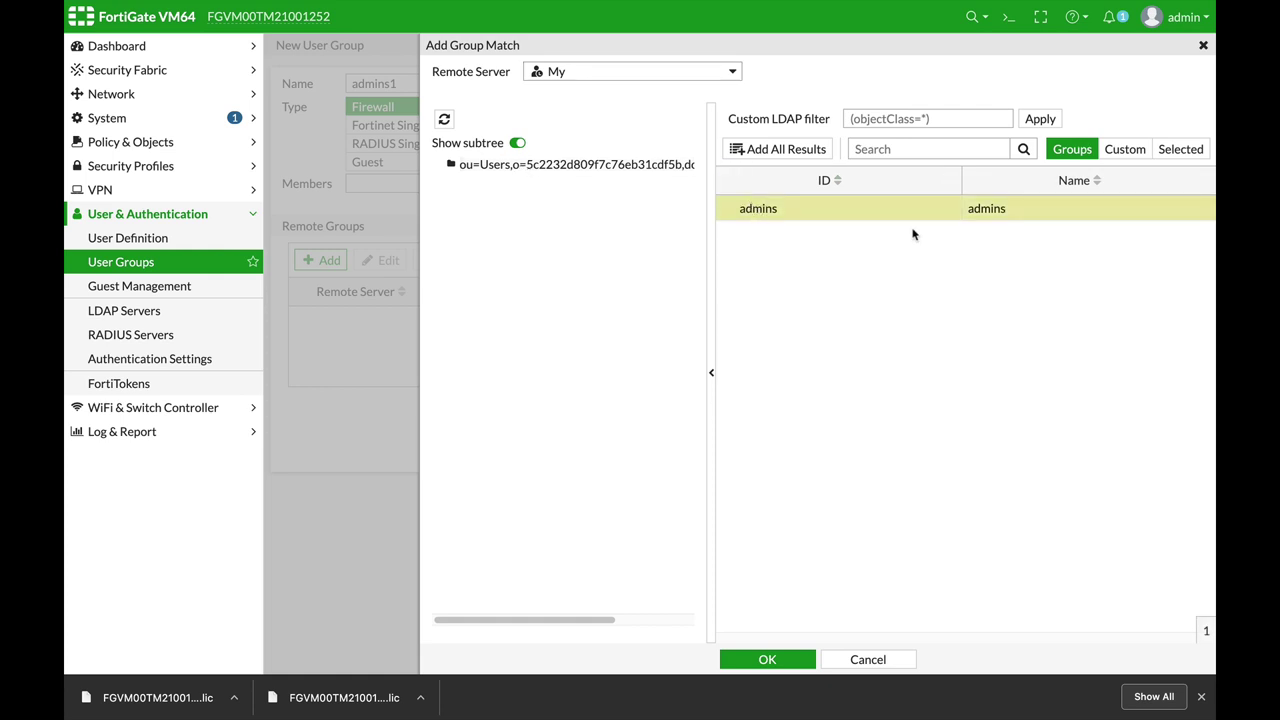
{"action": "right_click", "coordinate": [767, 206]}
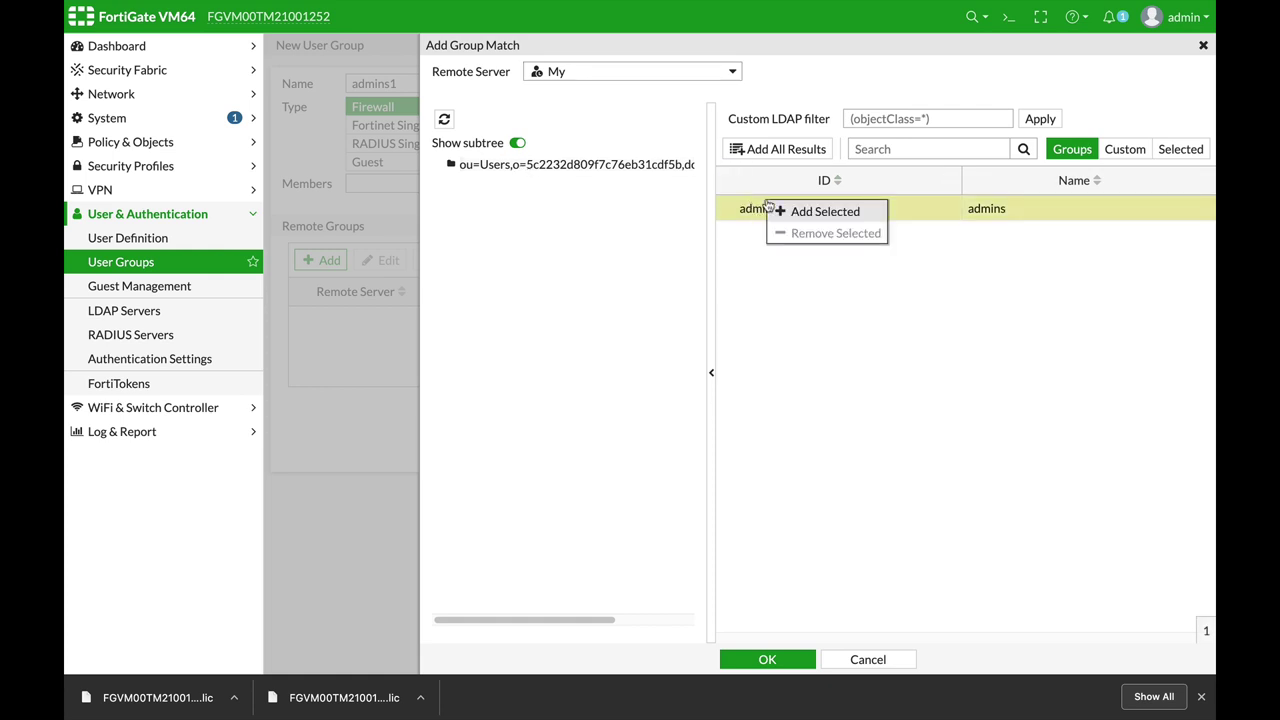
{"action": "left_click", "coordinate": [824, 212]}
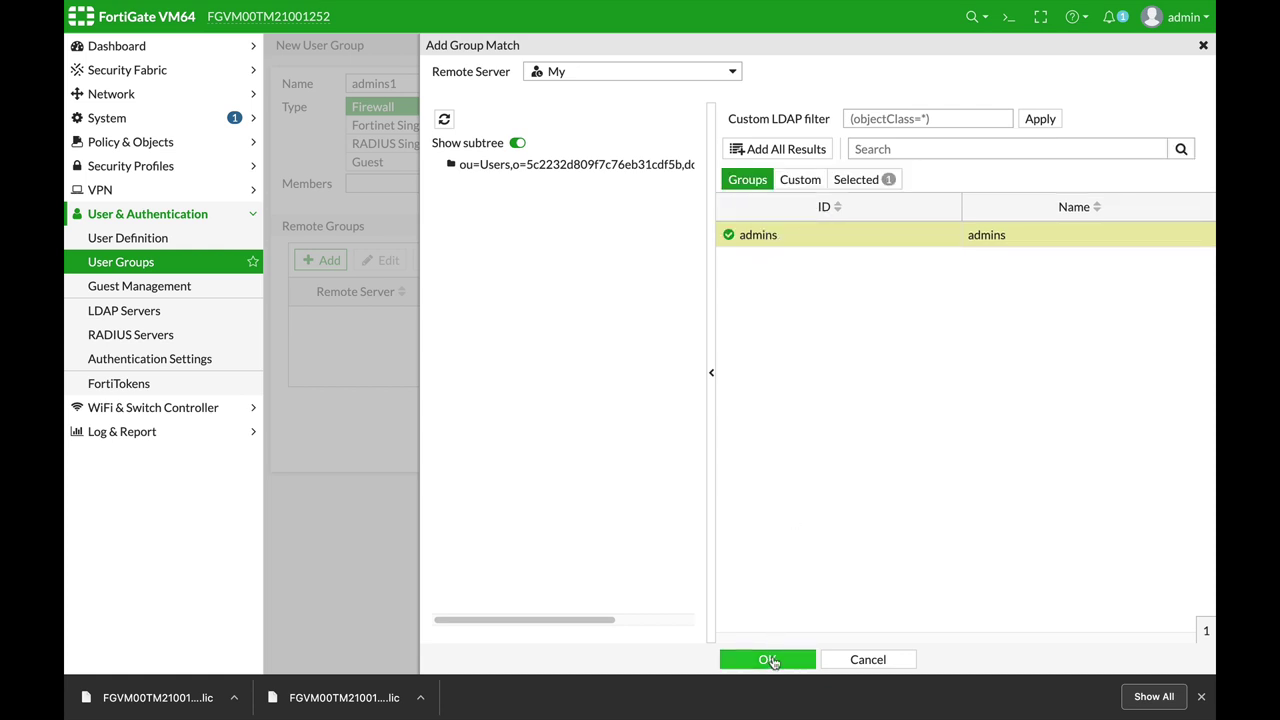
{"action": "left_click", "coordinate": [767, 660]}
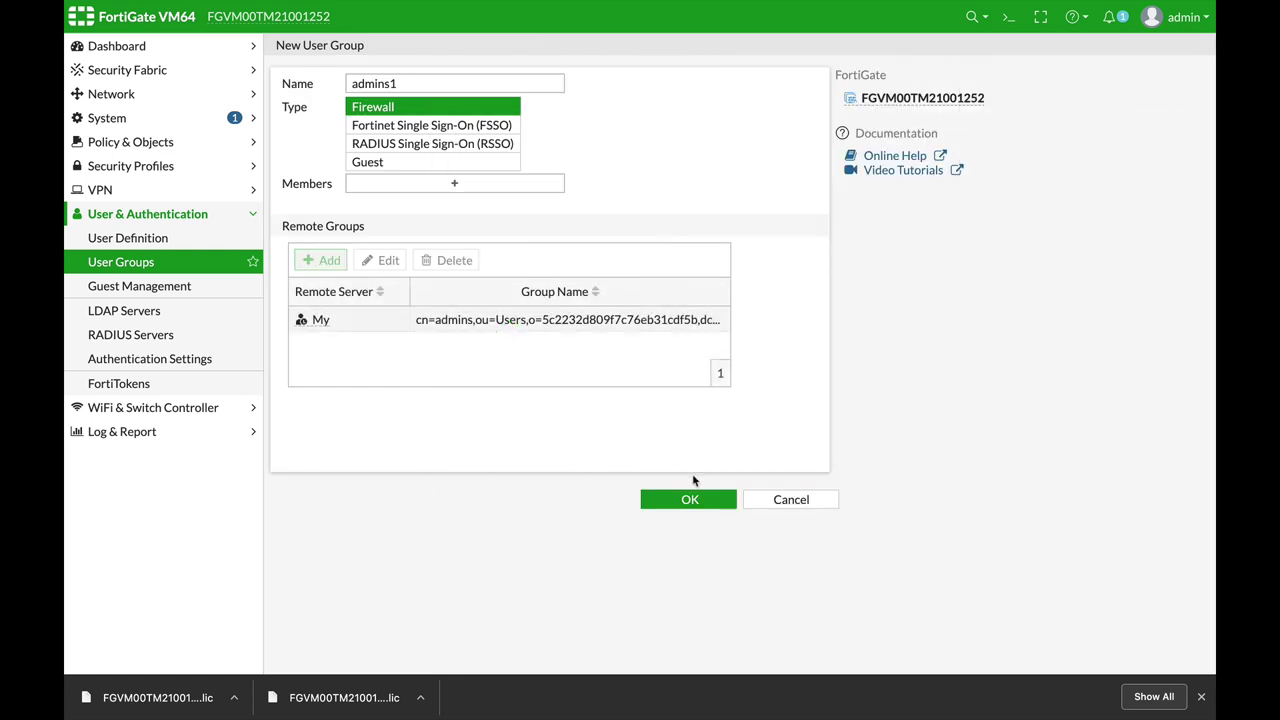
{"action": "left_click", "coordinate": [683, 501]}
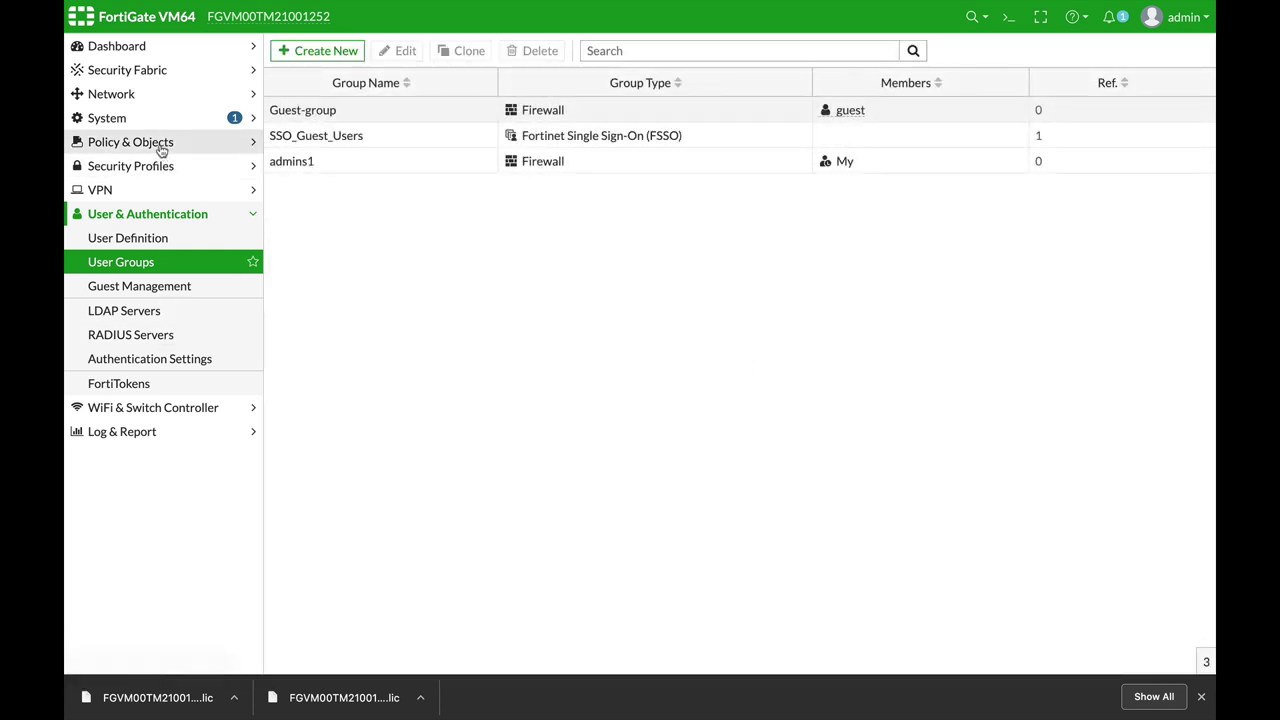
Step: Start a new system administrator account with the username admins1
{"action": "left_click", "coordinate": [135, 120]}
{"action": "left_click", "coordinate": [127, 145]}
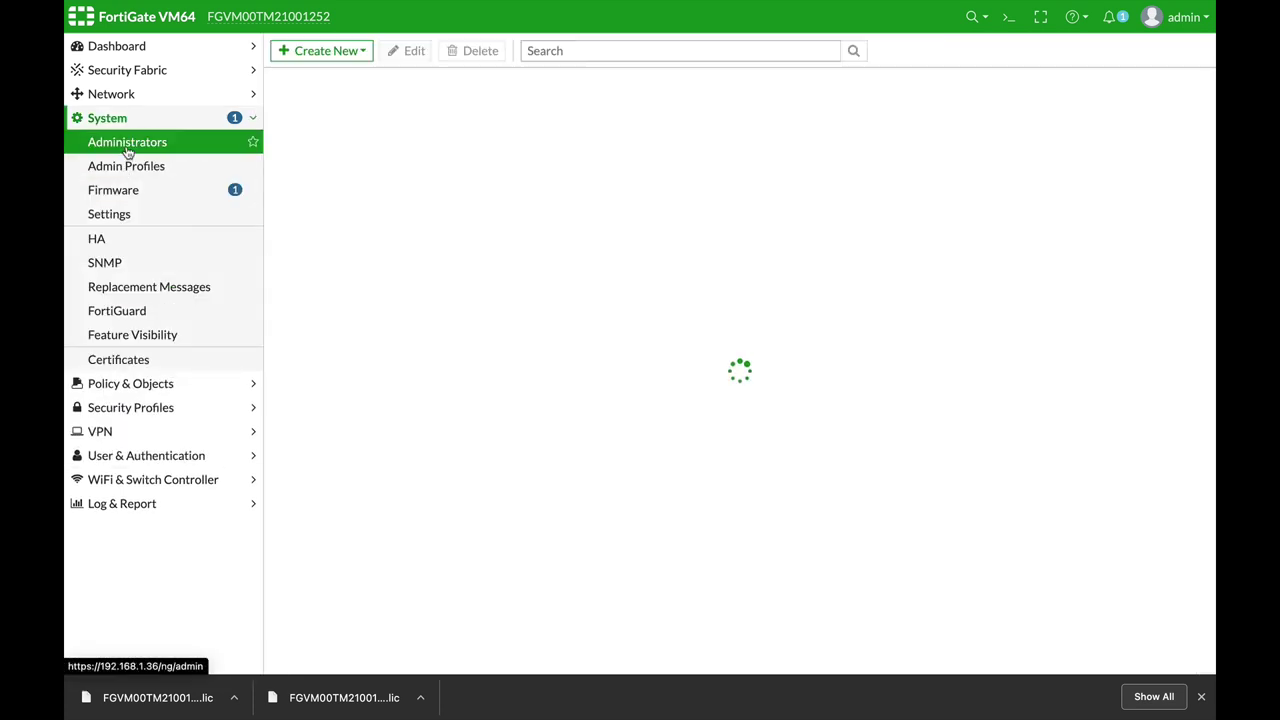
{"action": "left_click", "coordinate": [336, 55]}
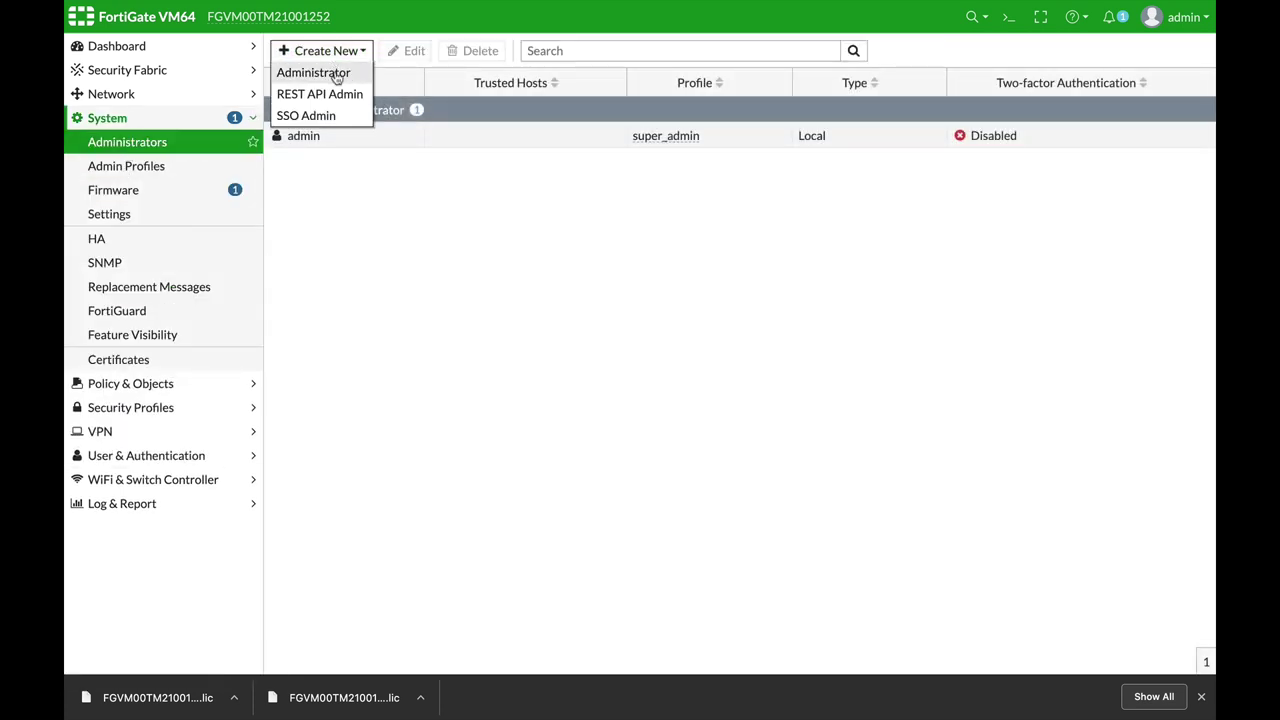
{"action": "left_click", "coordinate": [337, 74]}
{"action": "left_click", "coordinate": [420, 81]}
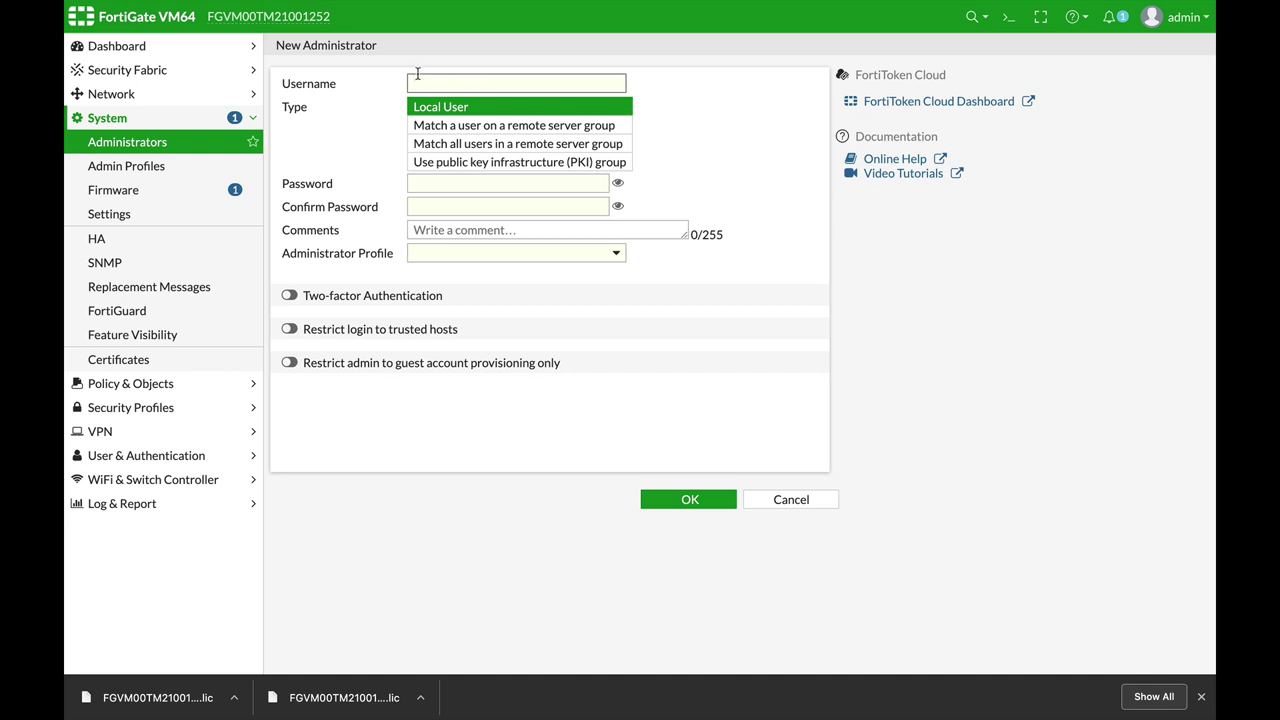
{"action": "type", "text": "admins1"}
Step: Make the administrator match all users in a remote server group, with profile prof_admin and remote user group admins1, and save it
{"action": "left_click", "coordinate": [470, 141]}
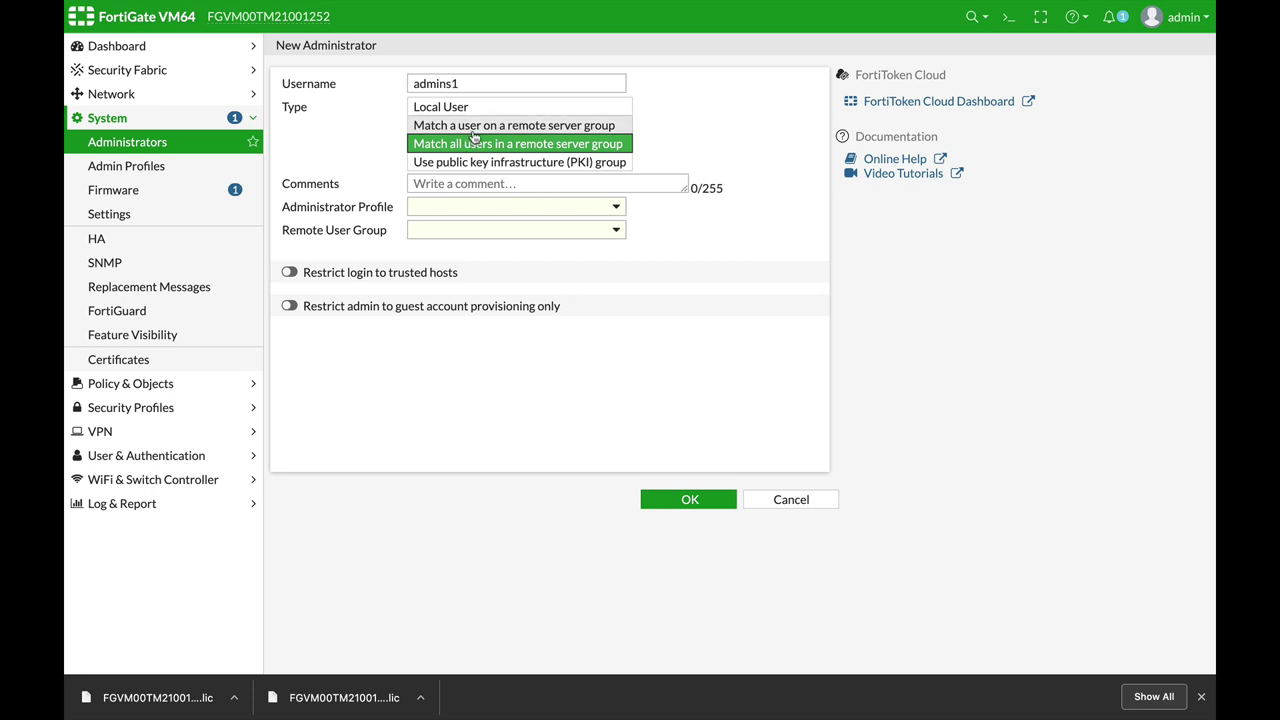
{"action": "left_click", "coordinate": [470, 127]}
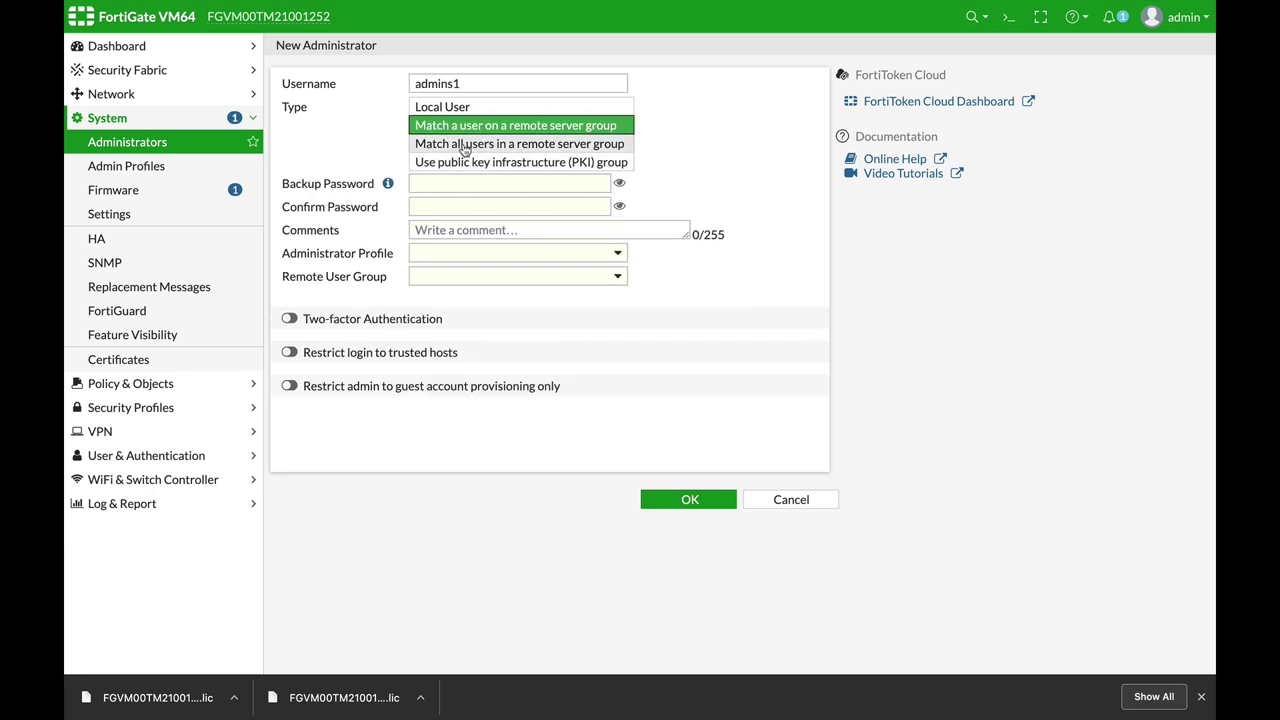
{"action": "left_click", "coordinate": [461, 145]}
{"action": "left_click", "coordinate": [456, 214]}
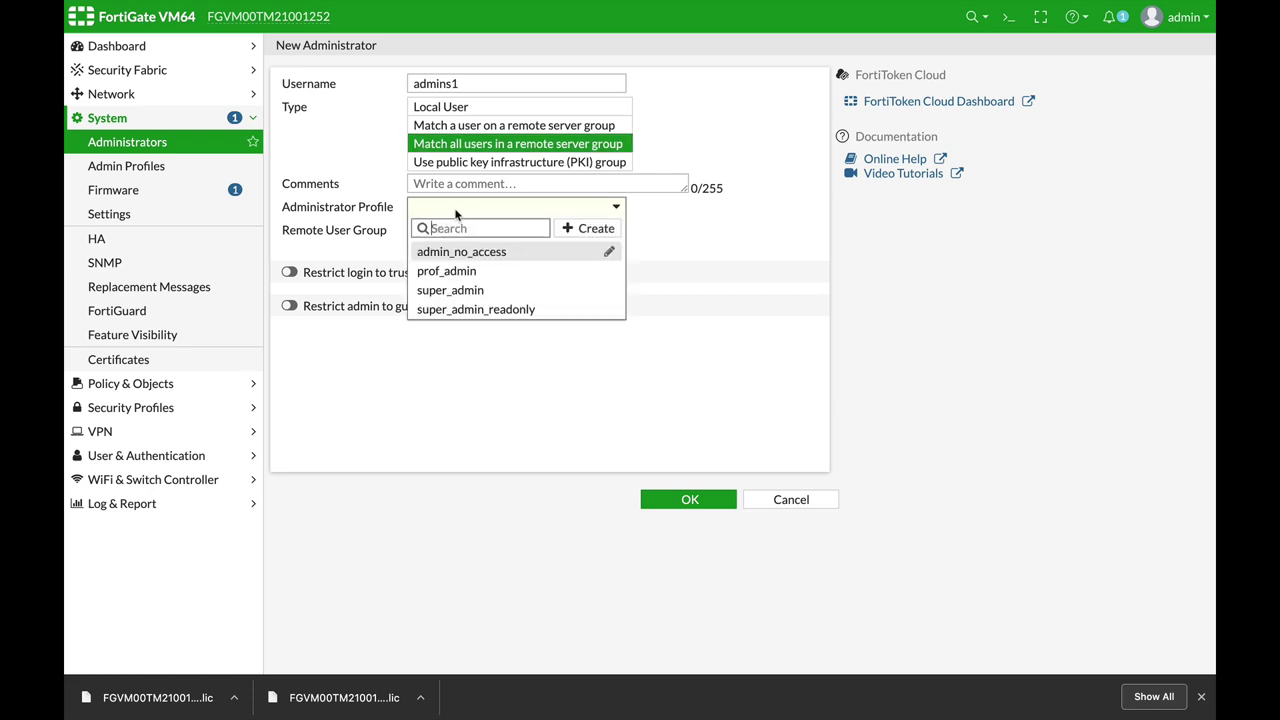
{"action": "left_click", "coordinate": [462, 273]}
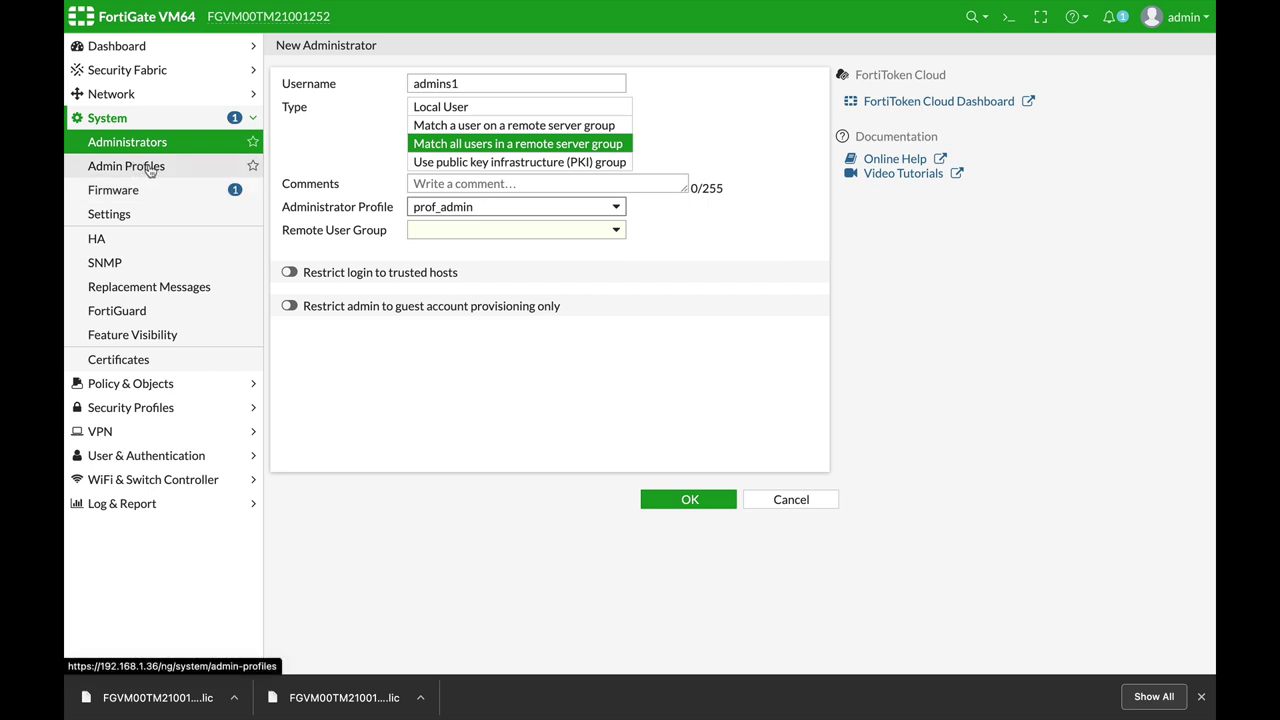
{"action": "left_click", "coordinate": [412, 240]}
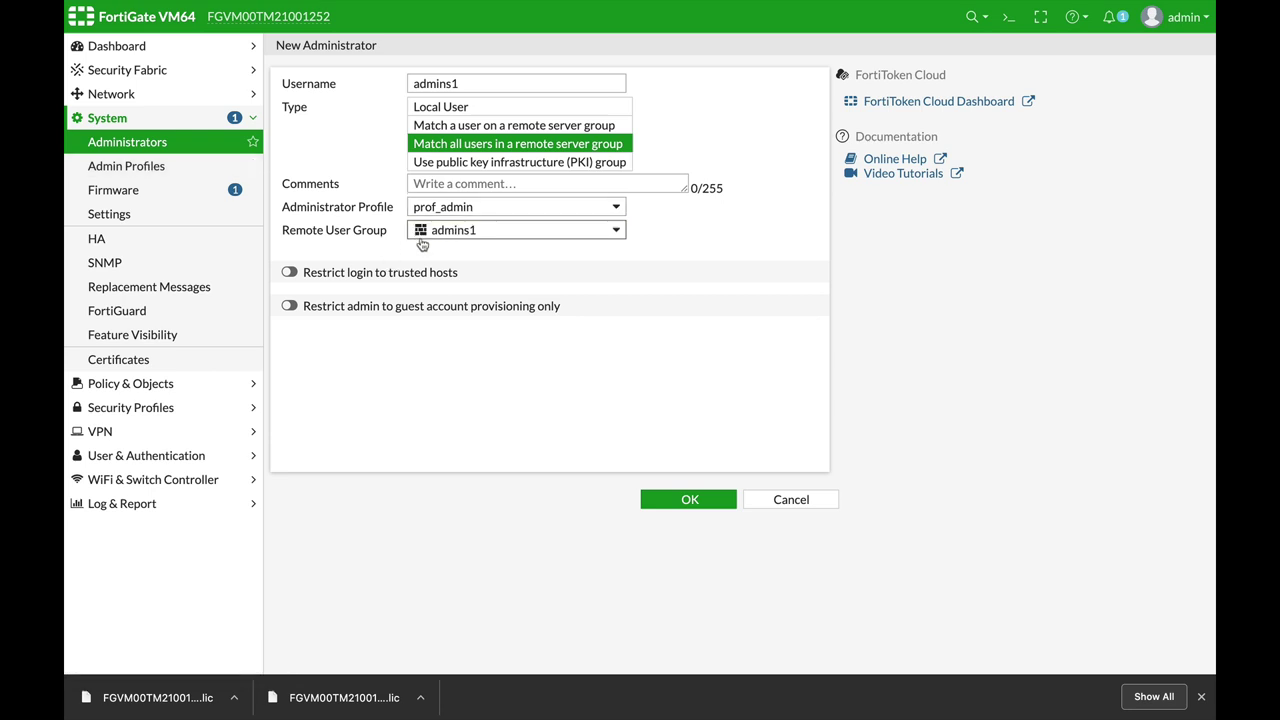
{"action": "mouse_move", "coordinate": [445, 233]}
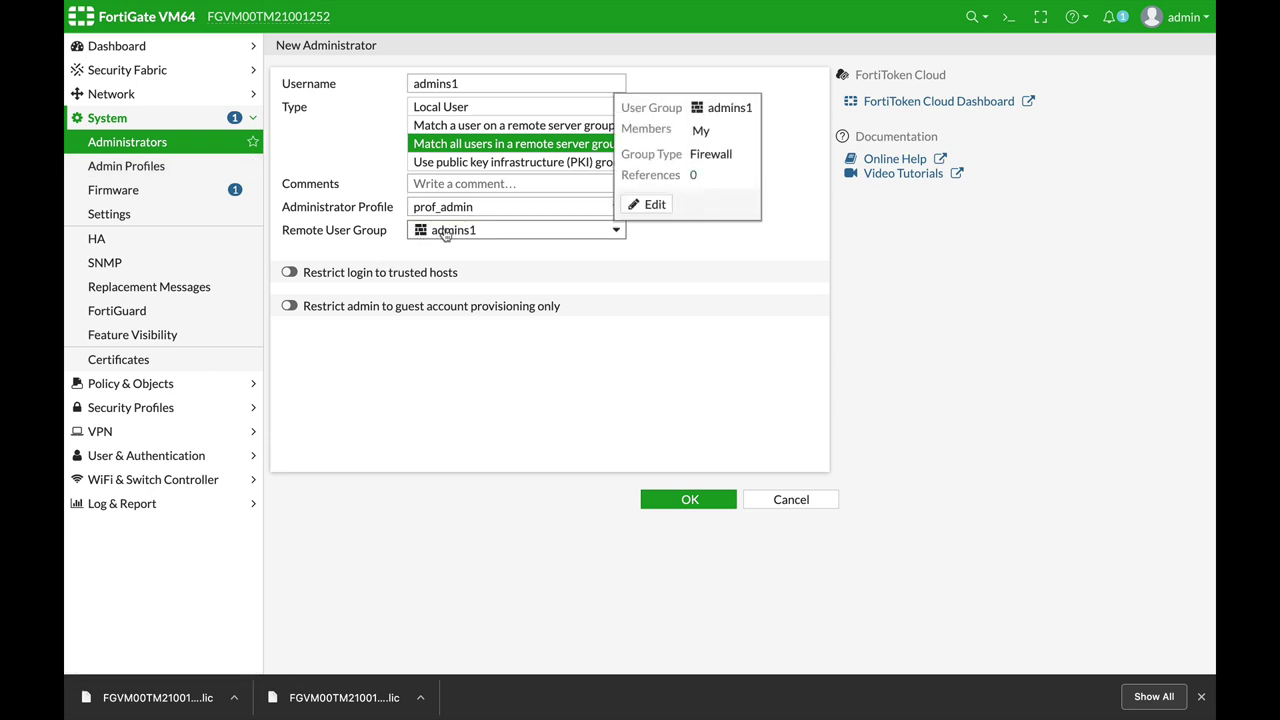
{"action": "left_click", "coordinate": [715, 500]}
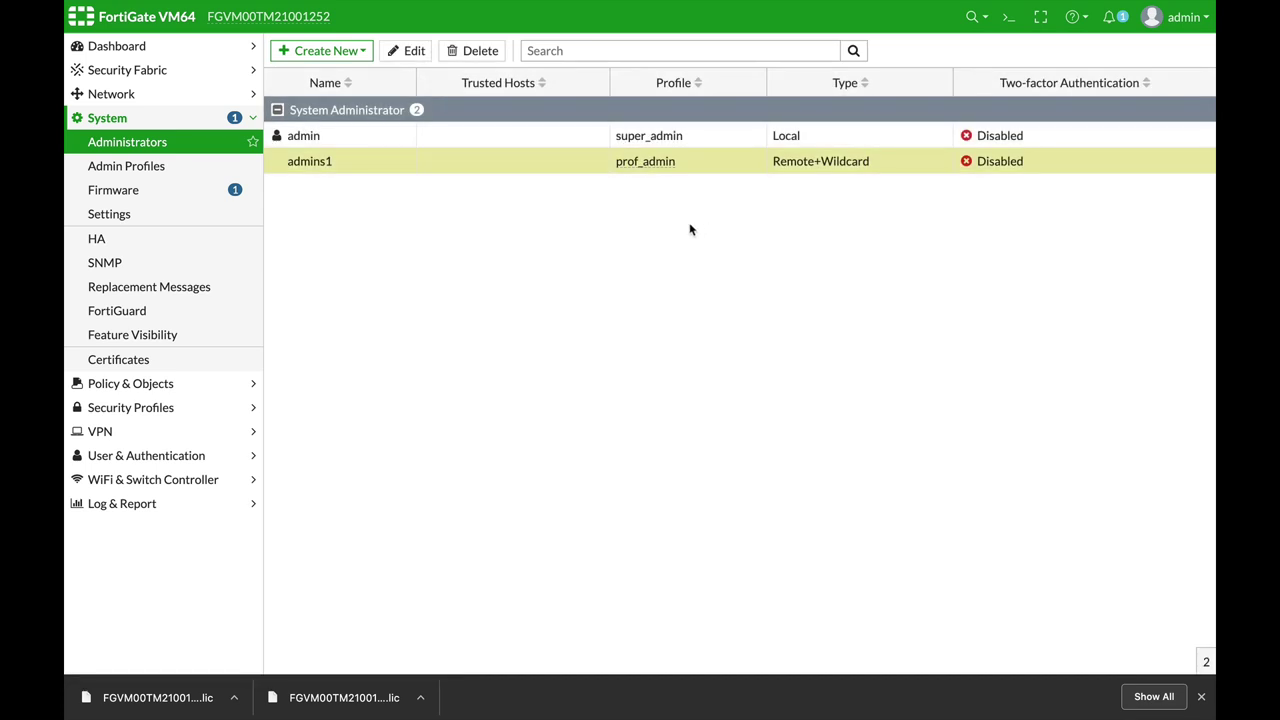